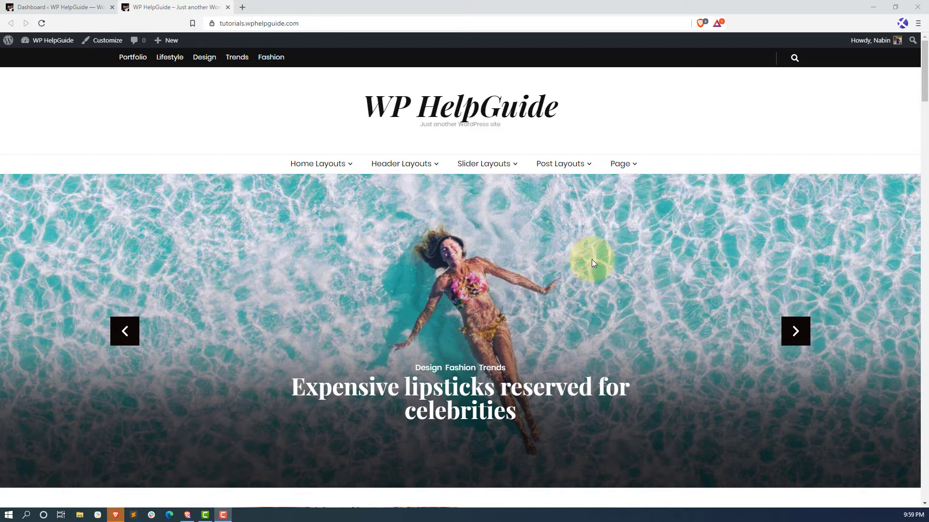
# Go to the admin dashboard's Plugins > Add New page
pyautogui.scroll(-10, 592, 261)
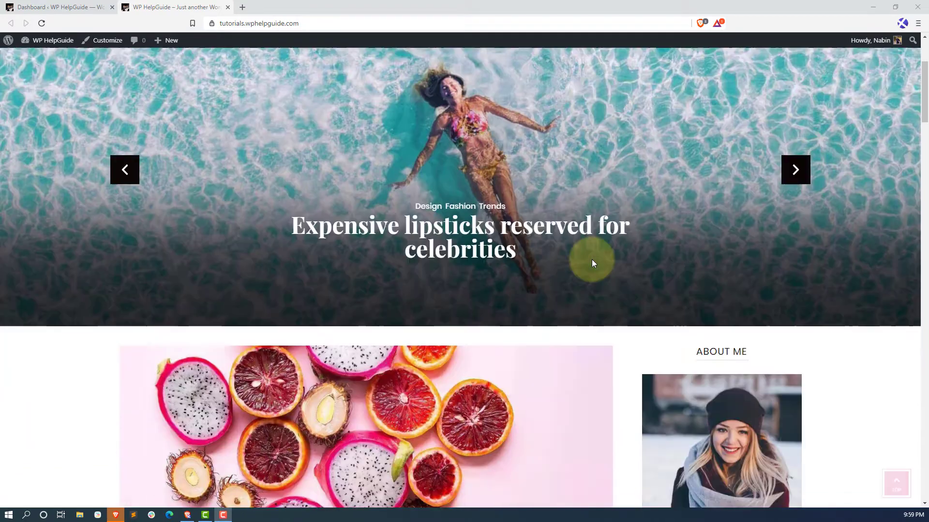
pyautogui.scroll(-7, 594, 264)
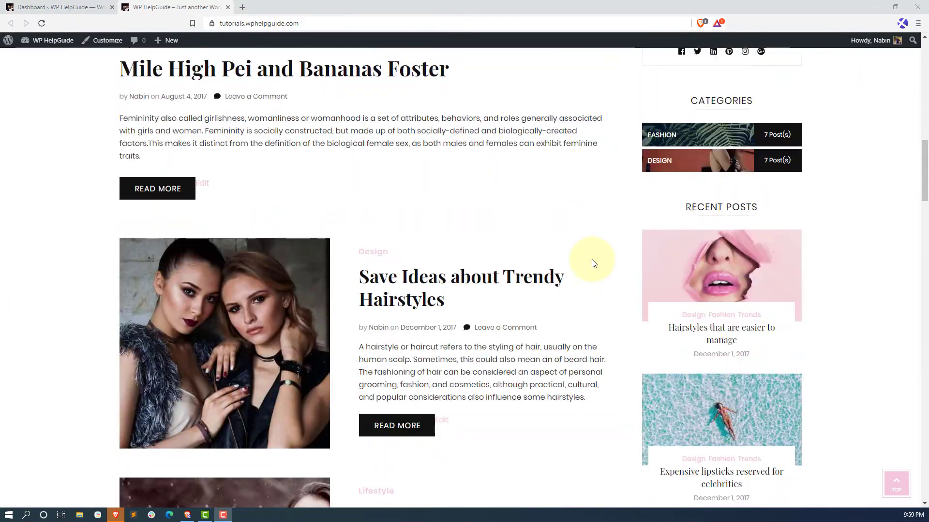
pyautogui.scroll(-15, 594, 264)
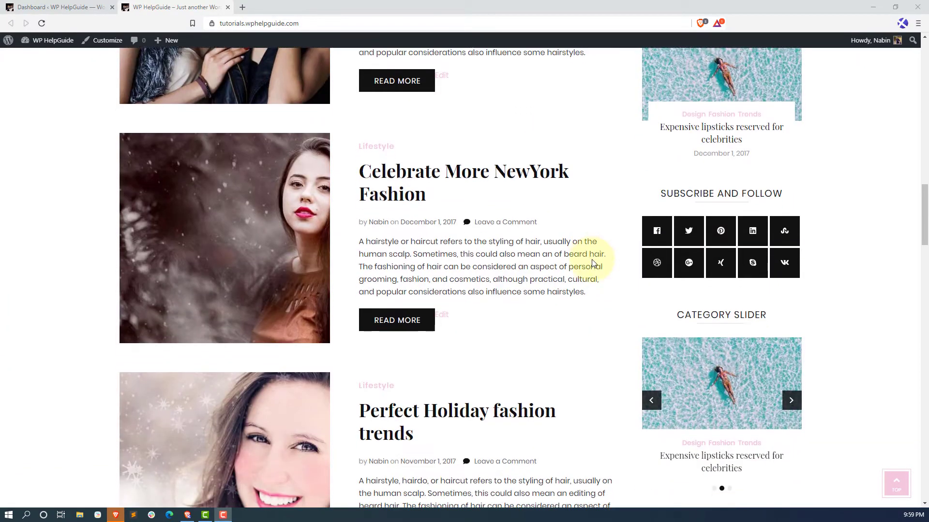
pyautogui.scroll(-5, 594, 264)
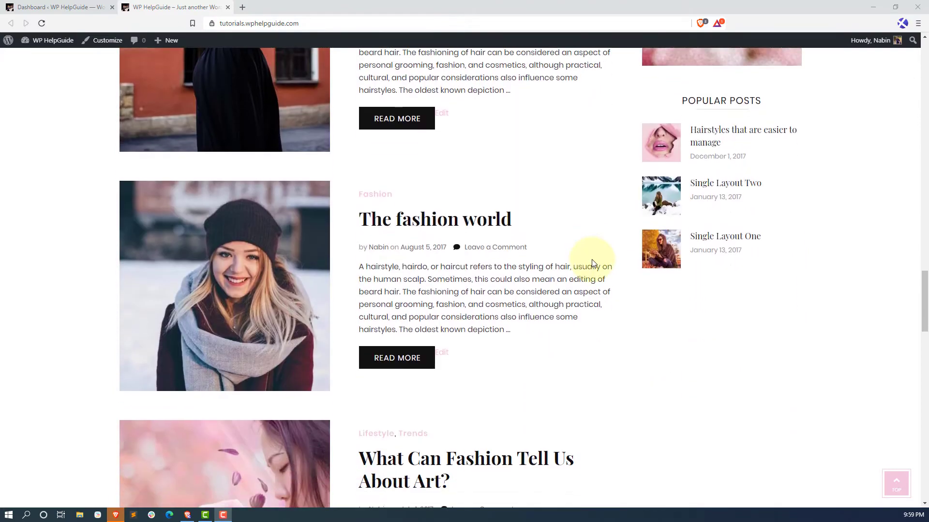
pyautogui.scroll(-1, 594, 264)
pyautogui.scroll(-9, 594, 264)
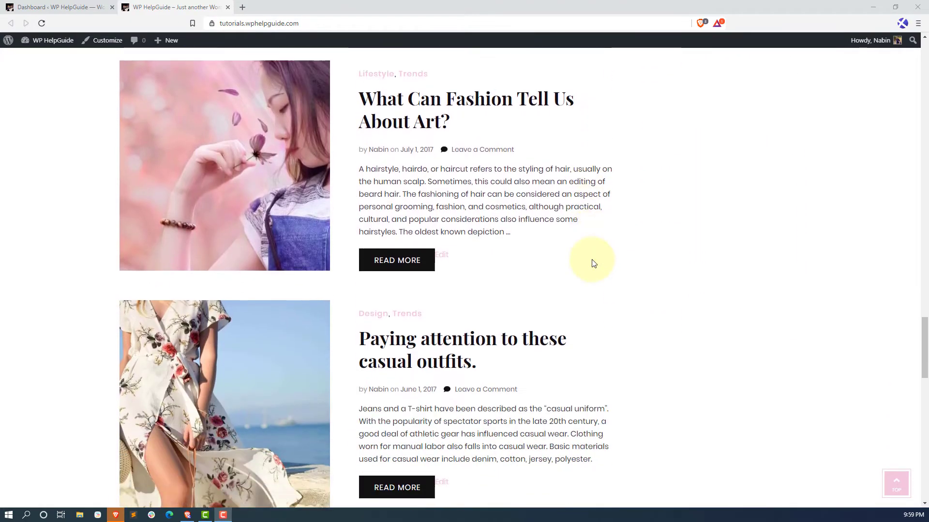
pyautogui.scroll(-4, 594, 263)
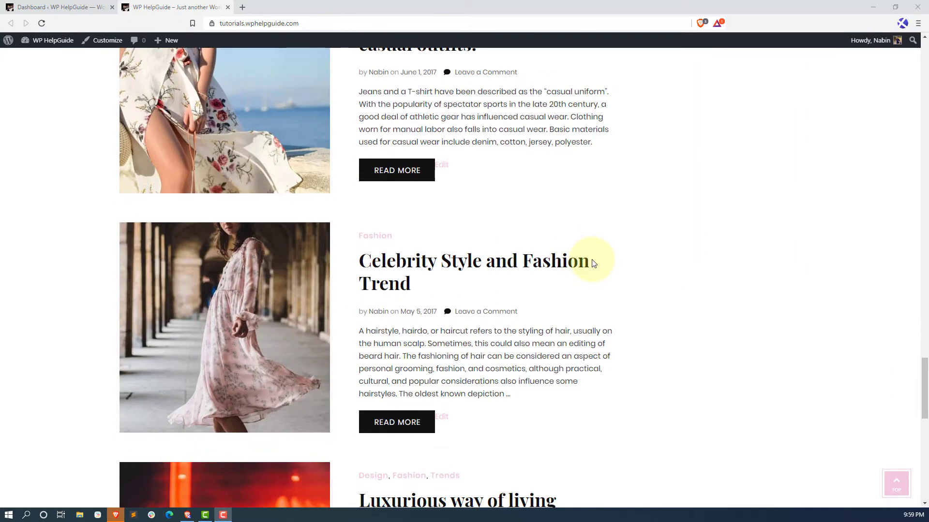
pyautogui.scroll(-7, 594, 264)
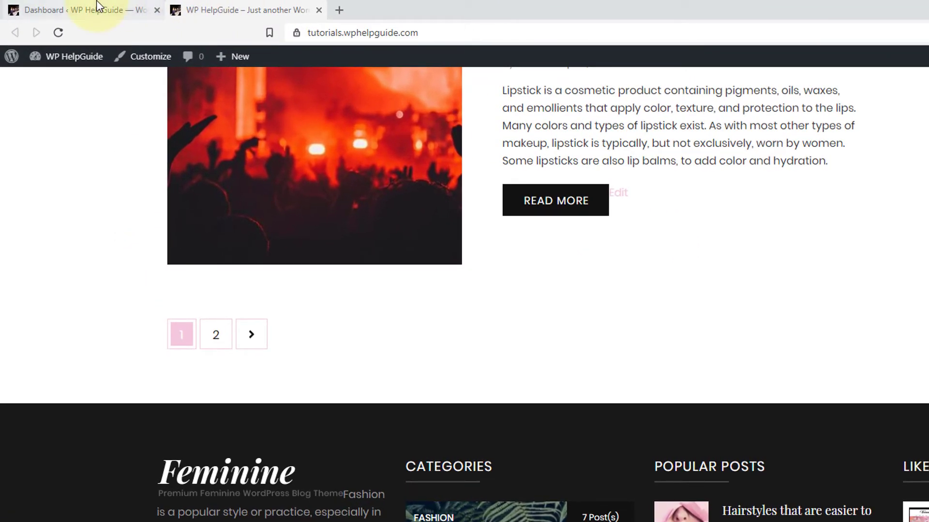
pyautogui.click(72, 7)
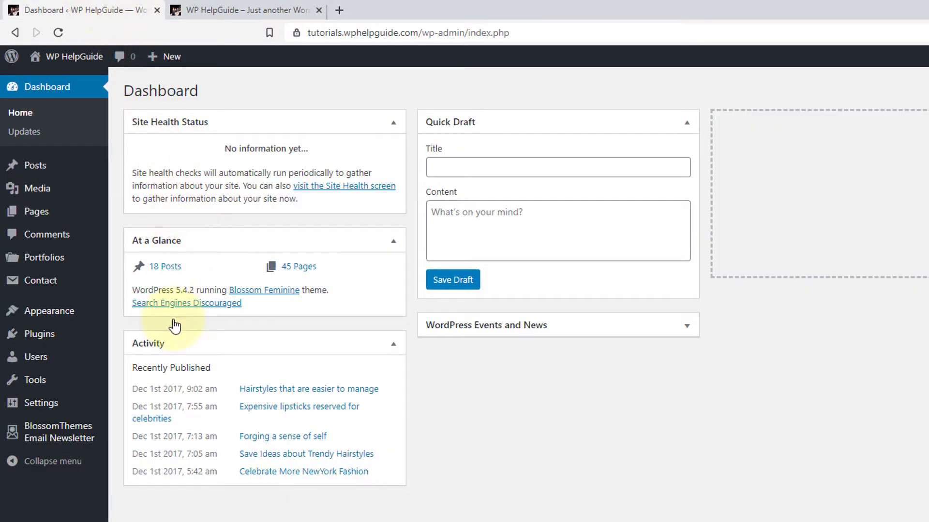
pyautogui.moveTo(53, 340)
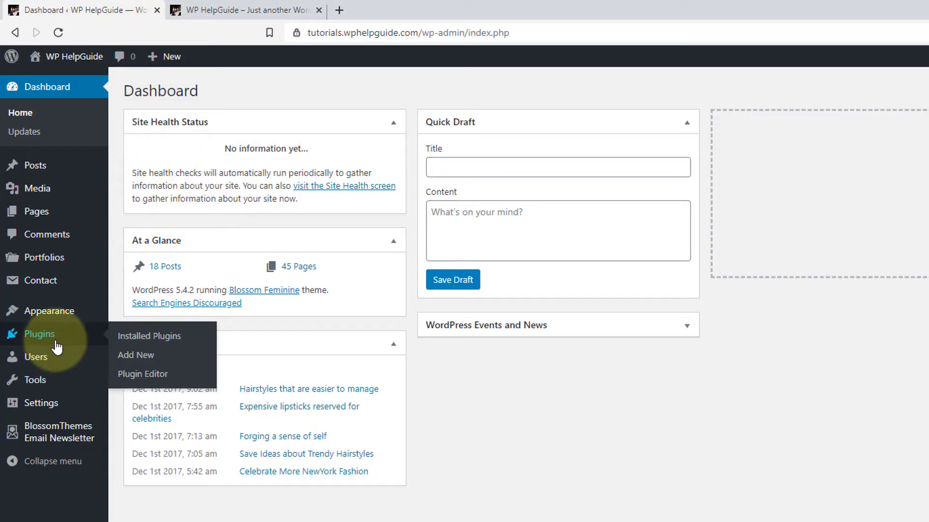
pyautogui.click(153, 366)
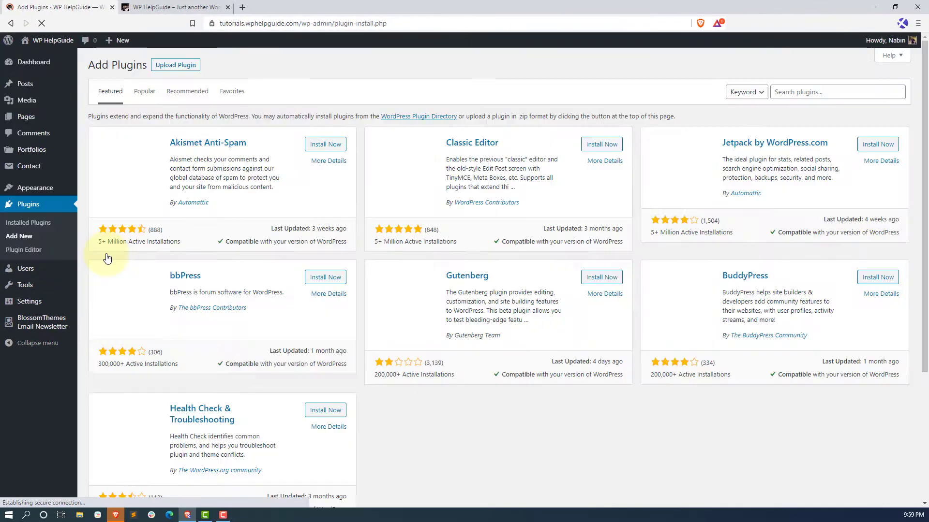
# Search for 'blossomthemes social feed', then install and activate the BlossomThemes Social Feed plugin
pyautogui.click(811, 89)
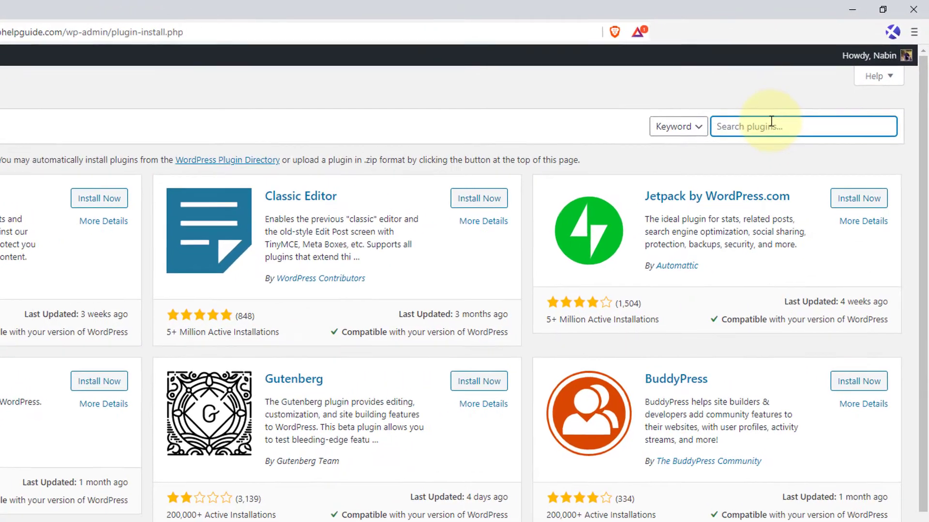
pyautogui.write('blossomthemes sopci')
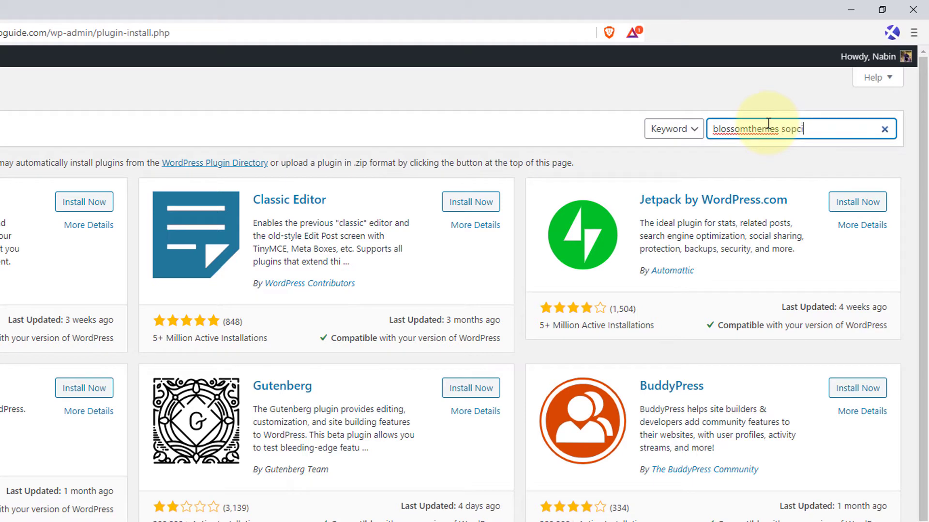
pyautogui.press('BackSpace')
pyautogui.press('BackSpace')
pyautogui.write('cial feed')
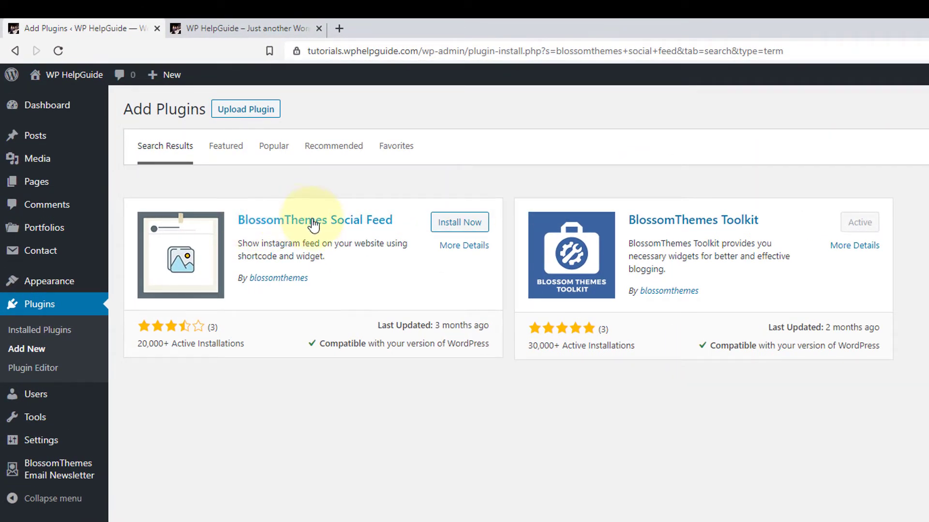
pyautogui.click(467, 225)
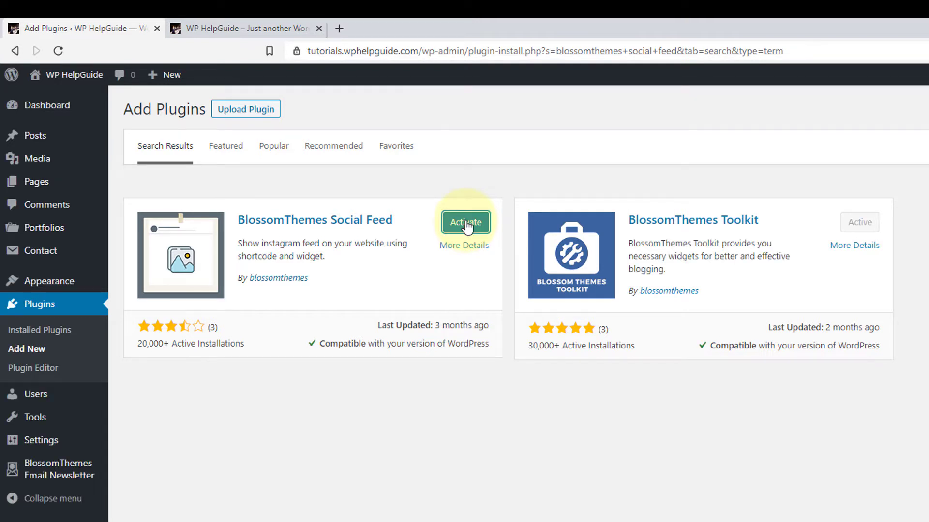
pyautogui.click(466, 224)
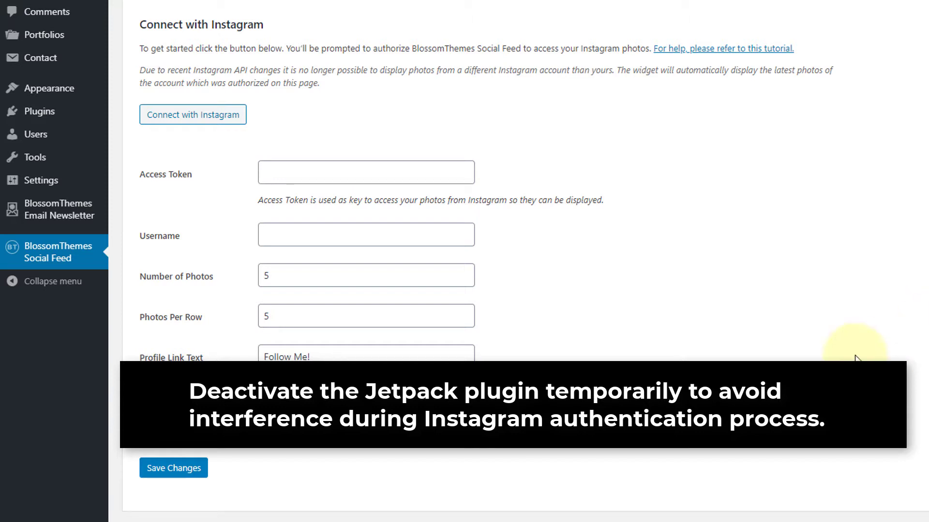
# Bring up the BlossomThemes Social Feed General settings from the admin sidebar
pyautogui.moveTo(77, 117)
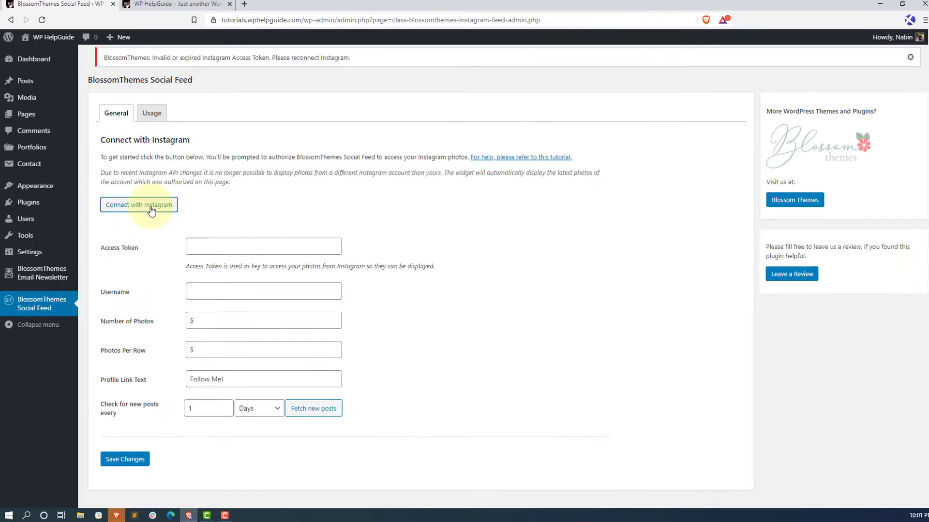
# Connect the feed to Instagram by logging in with the saved account and authorizing the plugin
pyautogui.click(193, 116)
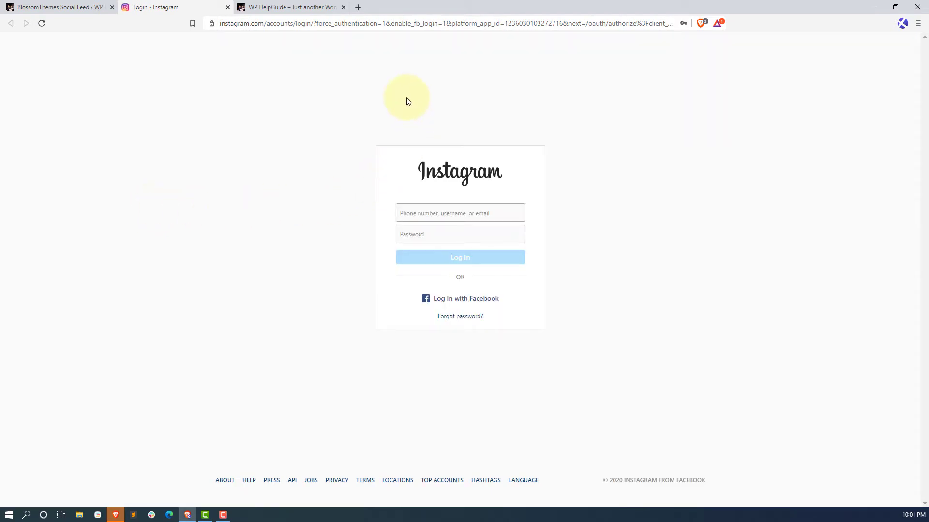
pyautogui.click(415, 215)
pyautogui.click(427, 240)
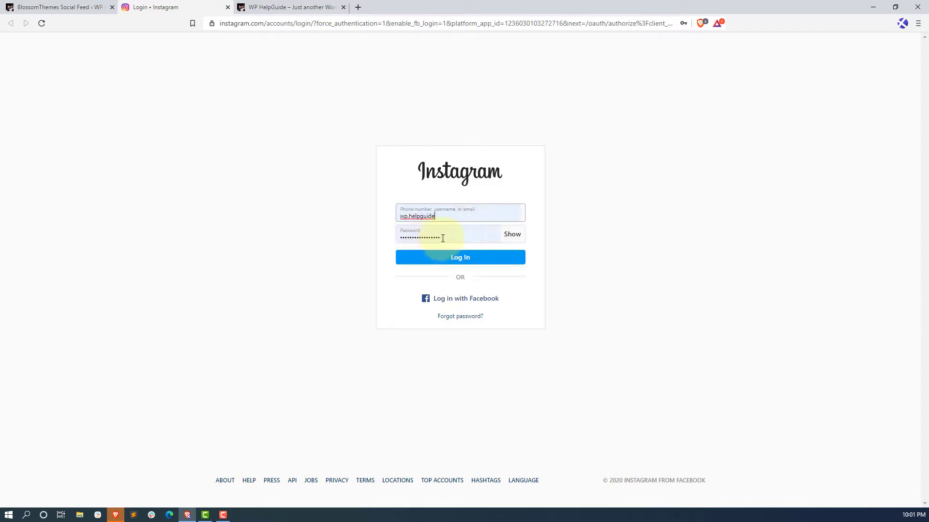
pyautogui.click(464, 259)
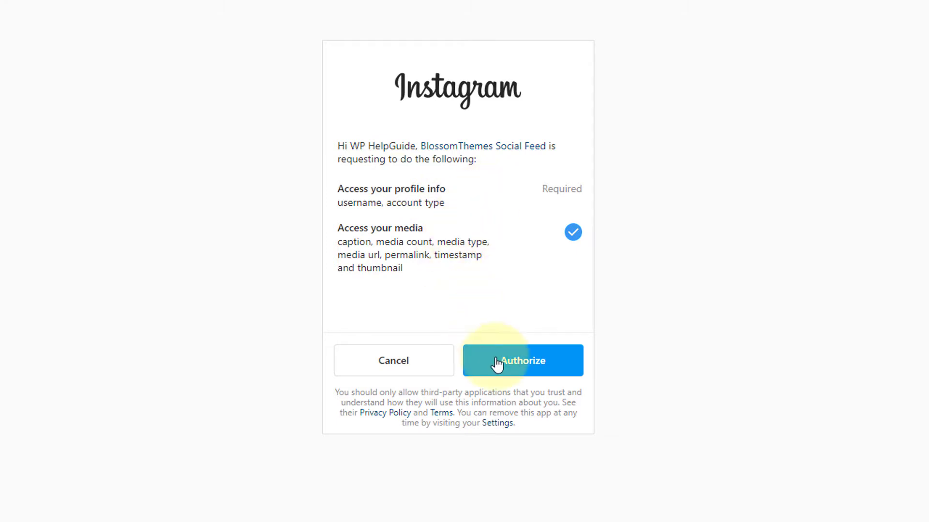
pyautogui.click(528, 364)
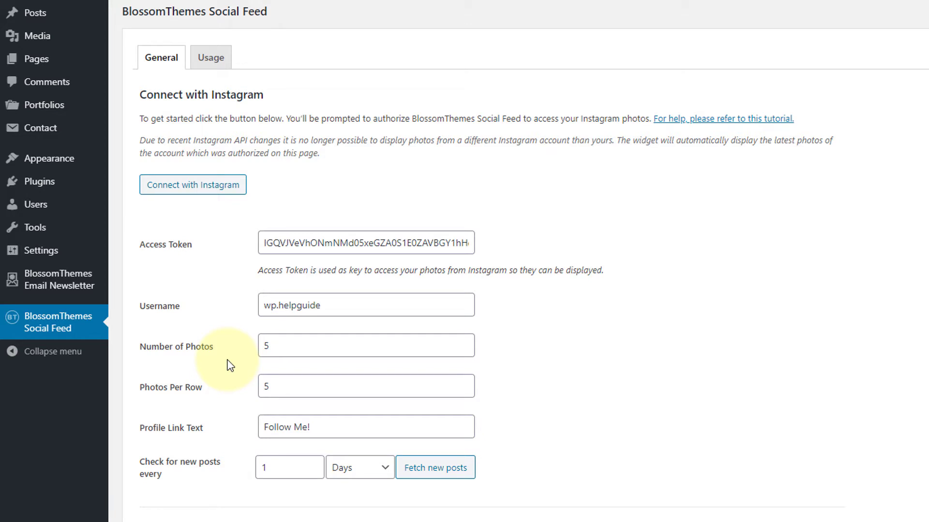
# Set Number of Photos to 6 and Photos Per Row to 6, keeping the check interval in Days
pyautogui.moveTo(305, 348); pyautogui.dragTo(250, 349)
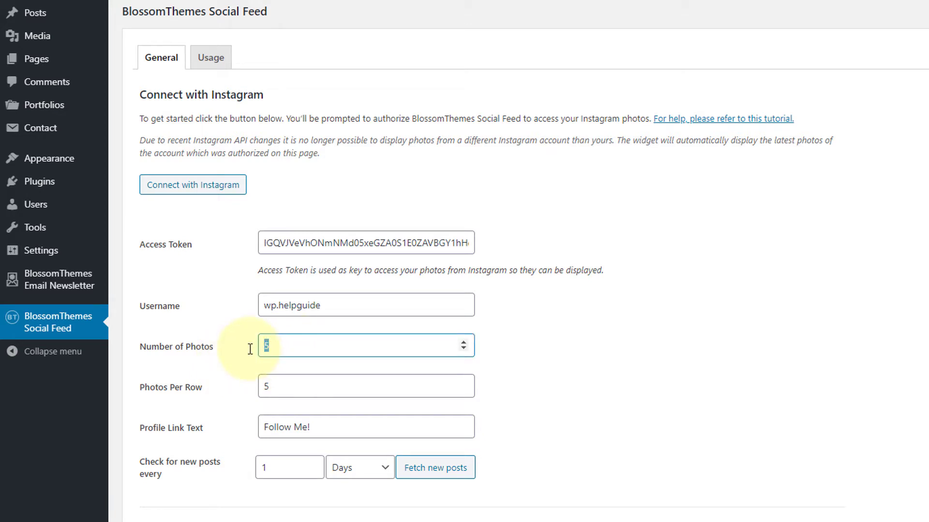
pyautogui.write('6')
pyautogui.click(289, 392)
pyautogui.hotkey('ctrl', 'a')
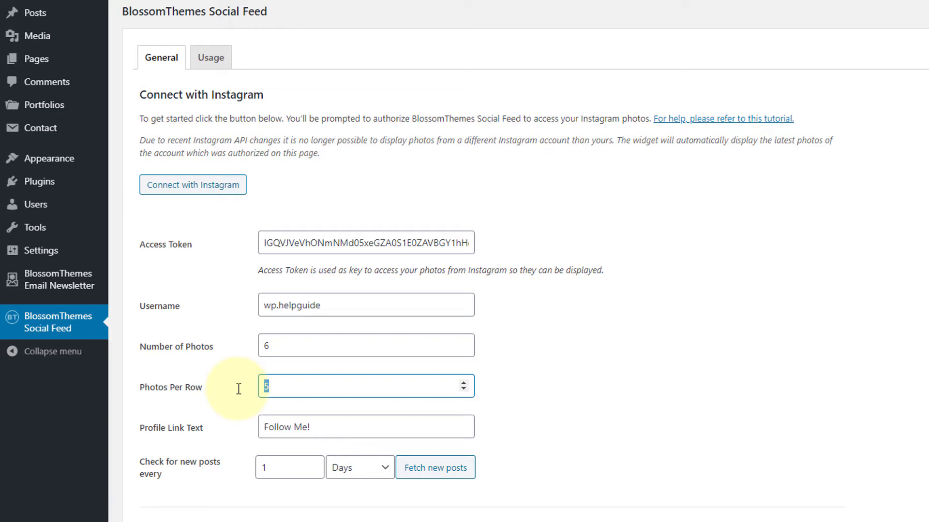
pyautogui.write('6')
pyautogui.scroll(-2, 305, 428)
pyautogui.click(201, 378)
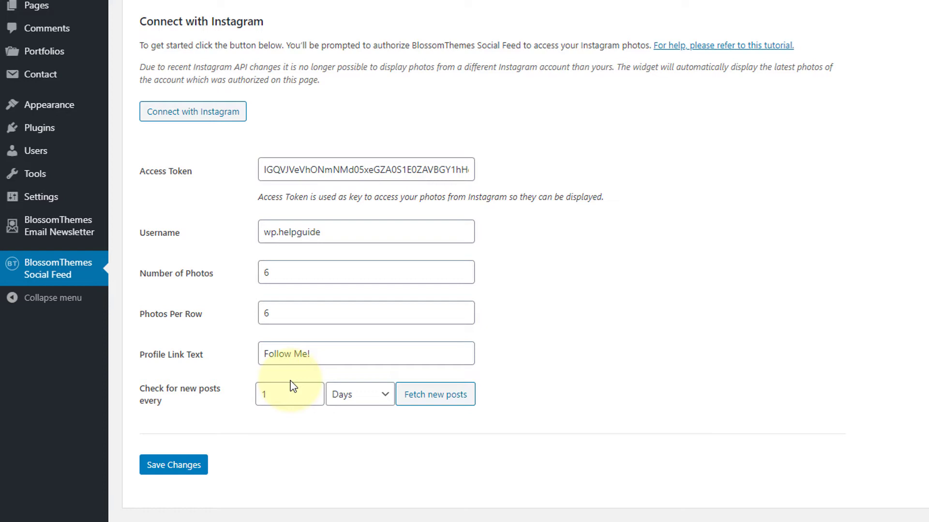
pyautogui.click(353, 403)
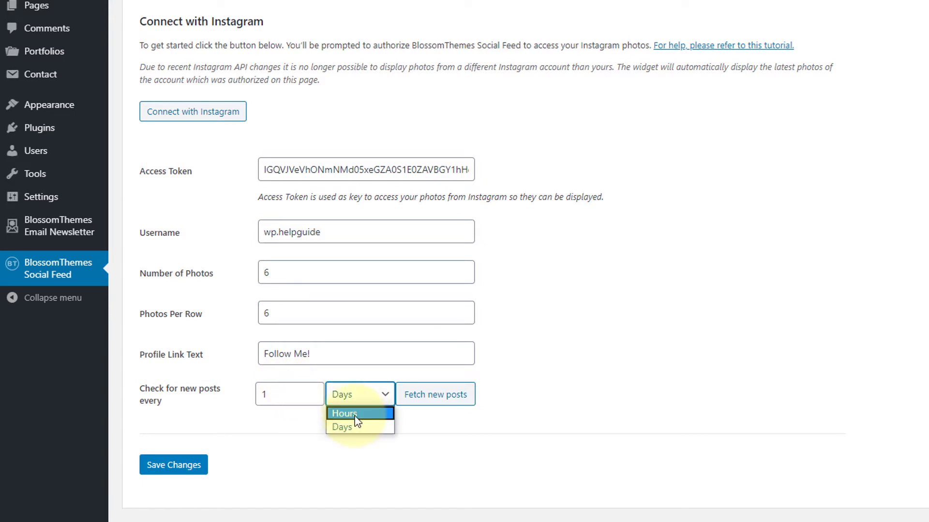
pyautogui.click(345, 427)
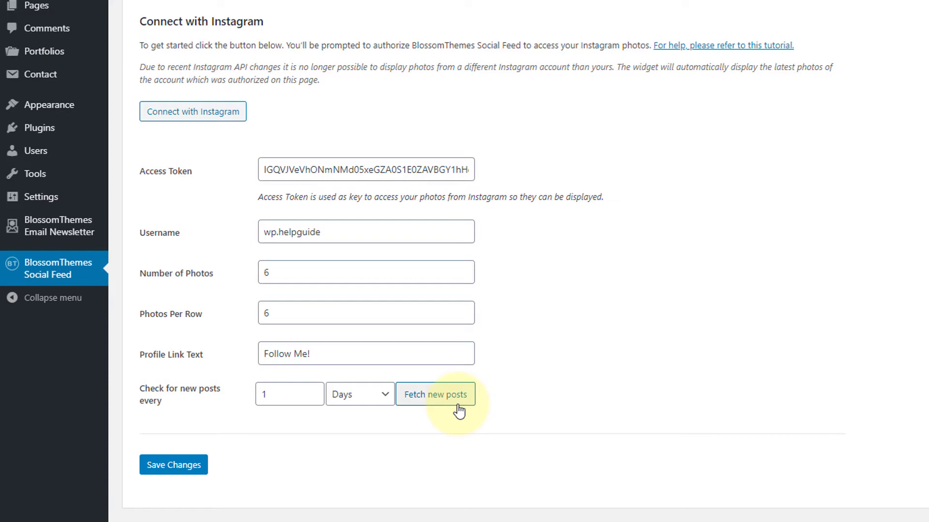
# Save the feed settings and view the six-photo Instagram strip on the live site
pyautogui.click(185, 465)
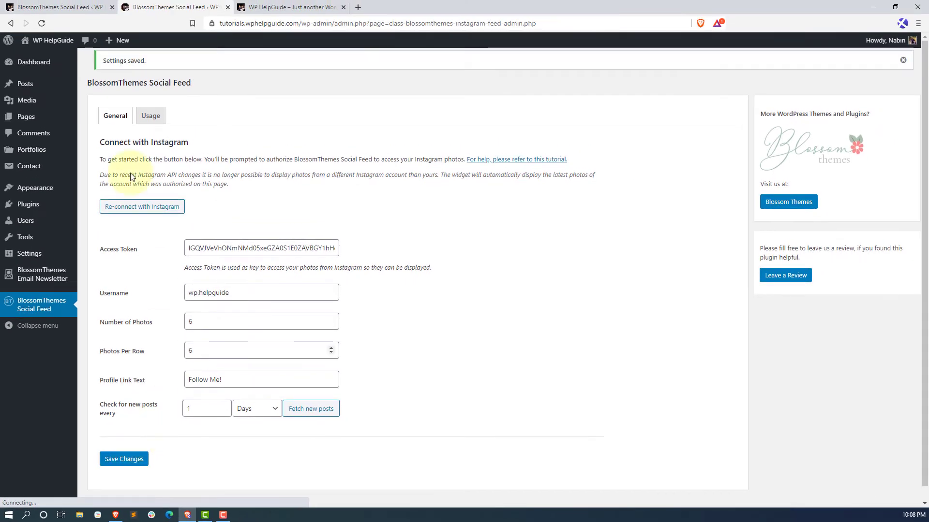
pyautogui.click(42, 56)
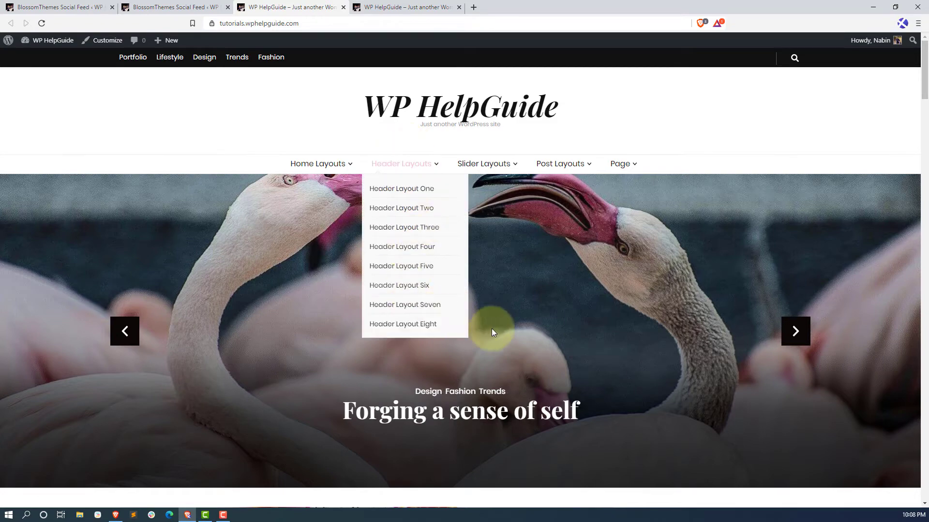
pyautogui.scroll(-10, 492, 331)
pyautogui.scroll(-20, 493, 332)
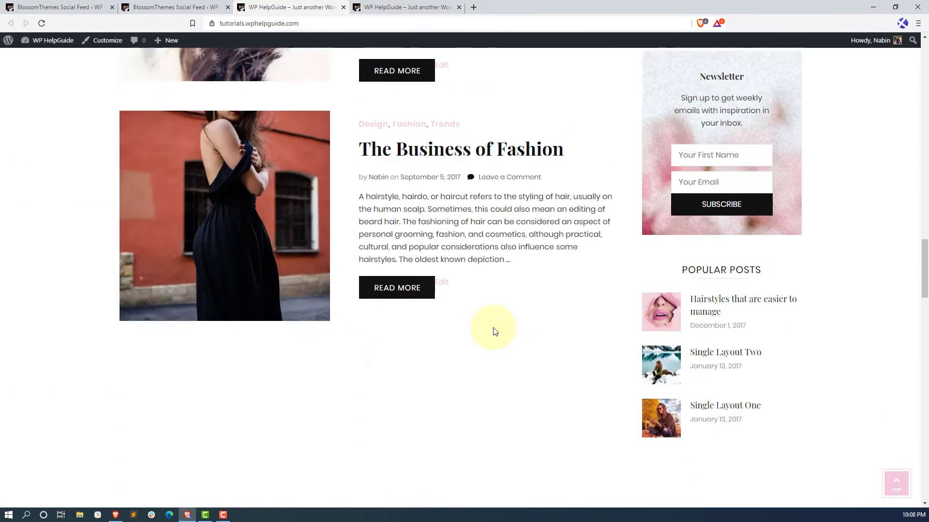
pyautogui.scroll(-20, 494, 332)
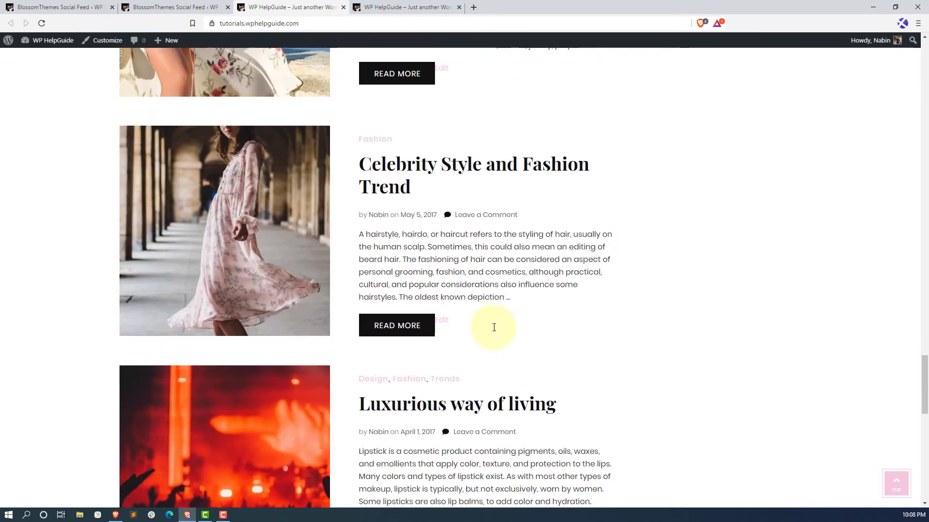
pyautogui.scroll(1, 484, 328)
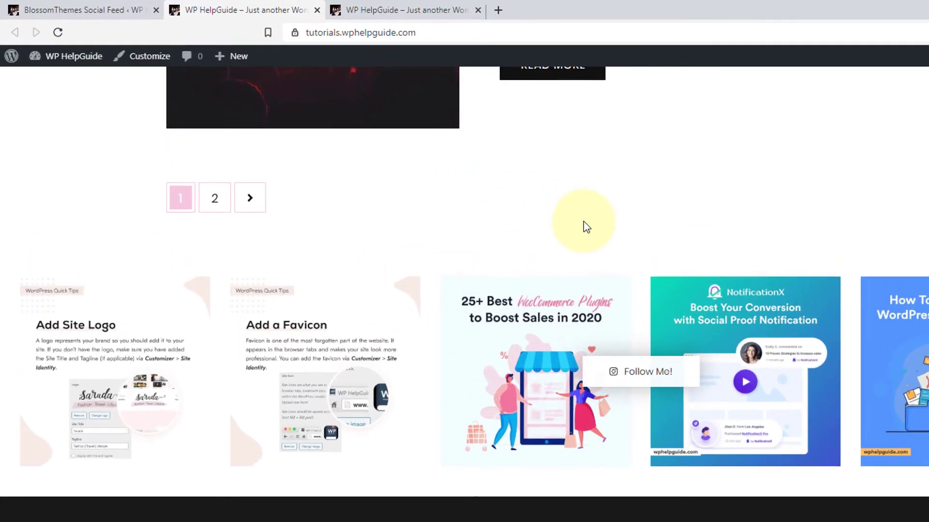
# Return to the admin, open Appearance > Widgets, and scroll to BlossomThemes: Feed for Instagram
pyautogui.click(97, 10)
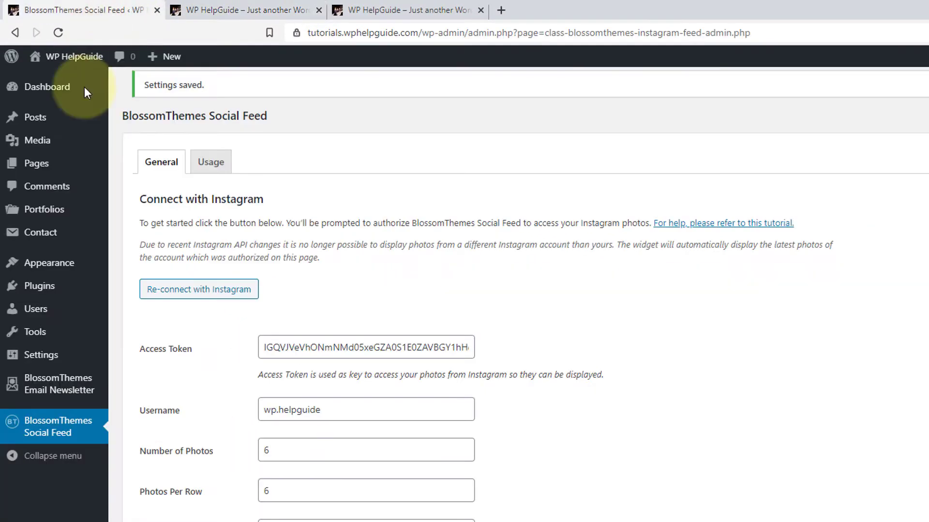
pyautogui.moveTo(80, 264)
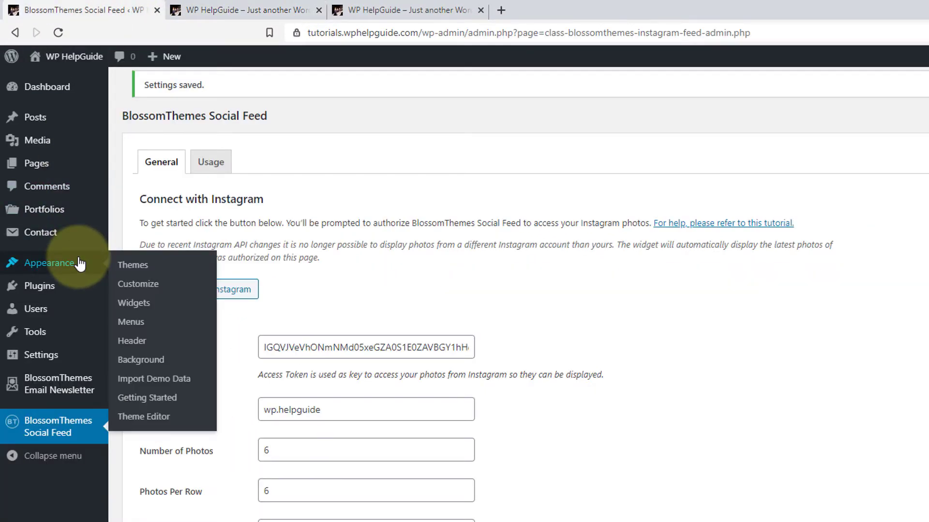
pyautogui.click(138, 303)
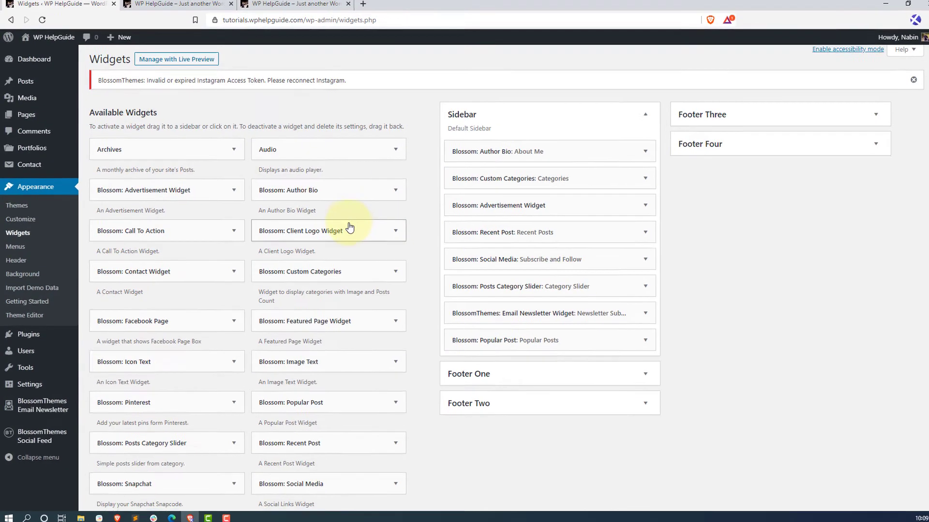
pyautogui.scroll(-6, 345, 227)
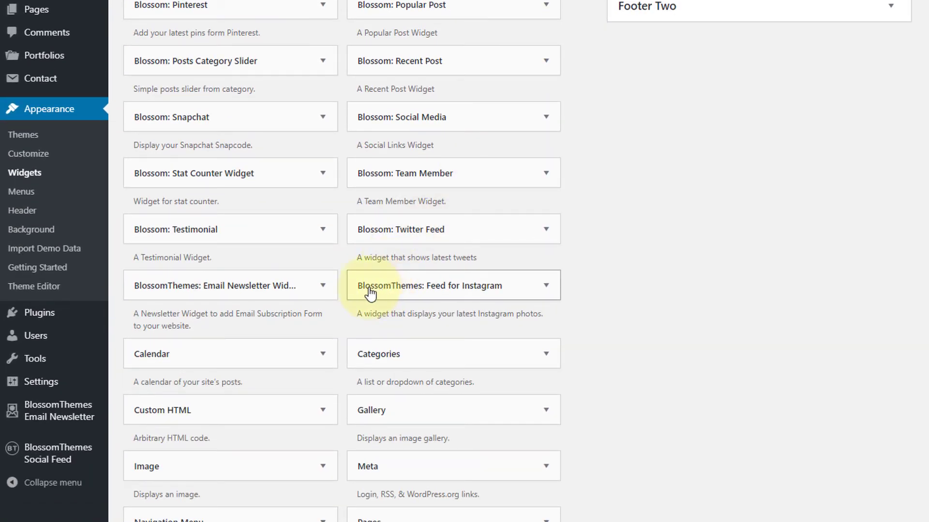
# Add the Feed for Instagram widget to the Sidebar, change Photos Per Row from 5 to 2, and save
pyautogui.click(546, 289)
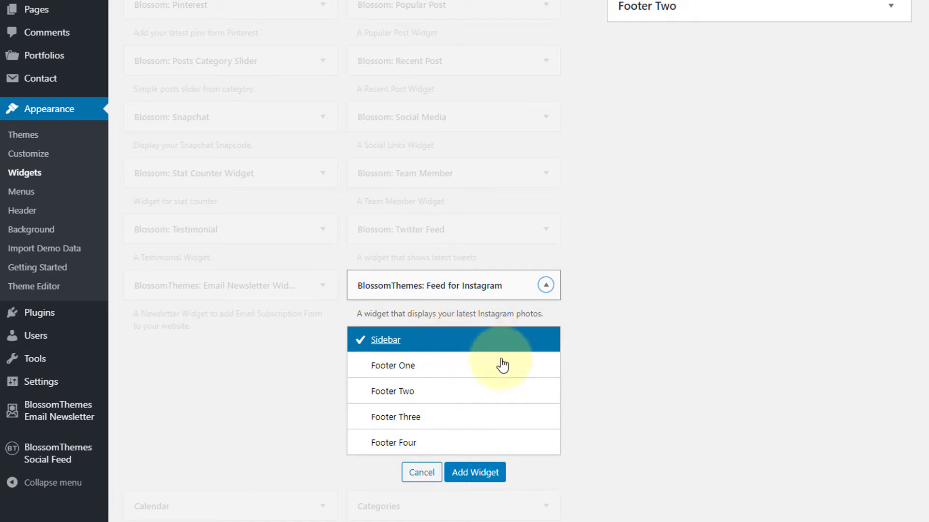
pyautogui.click(486, 474)
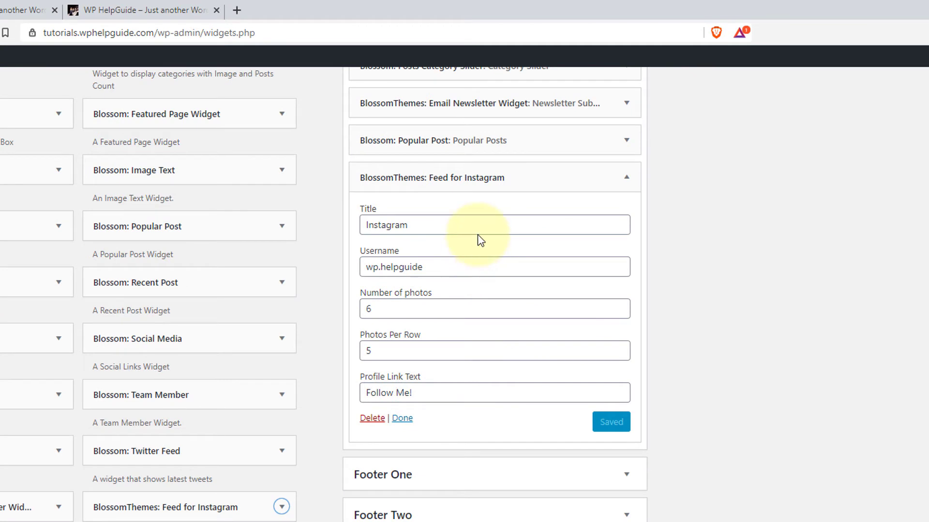
pyautogui.scroll(2, 485, 217)
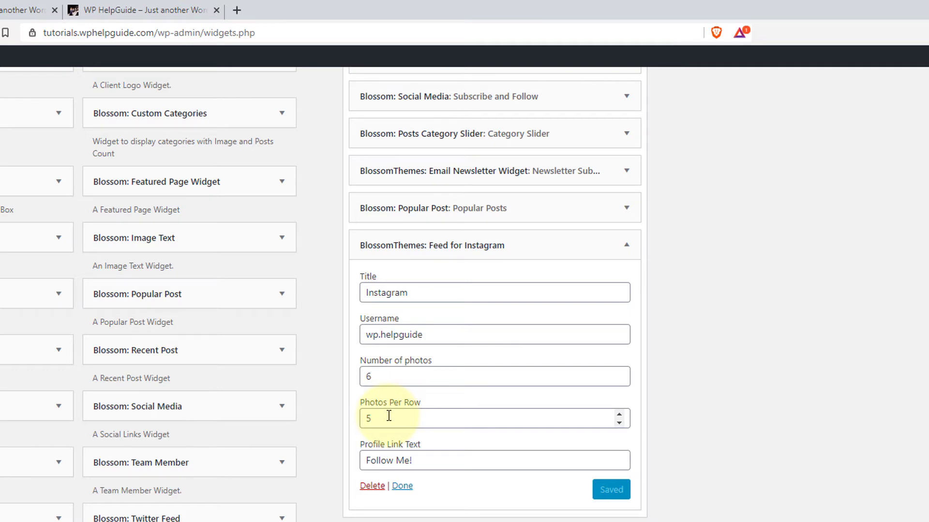
pyautogui.moveTo(388, 416); pyautogui.dragTo(364, 417)
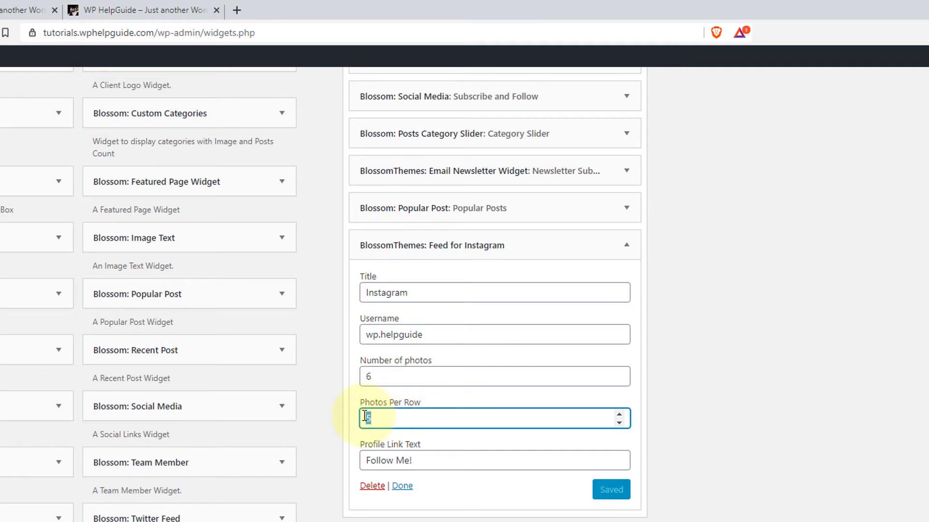
pyautogui.write('2')
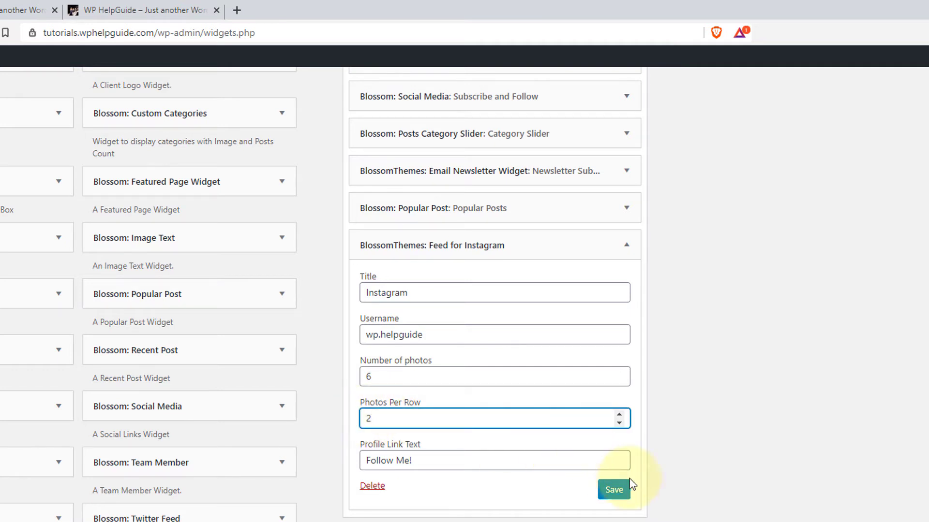
pyautogui.click(613, 490)
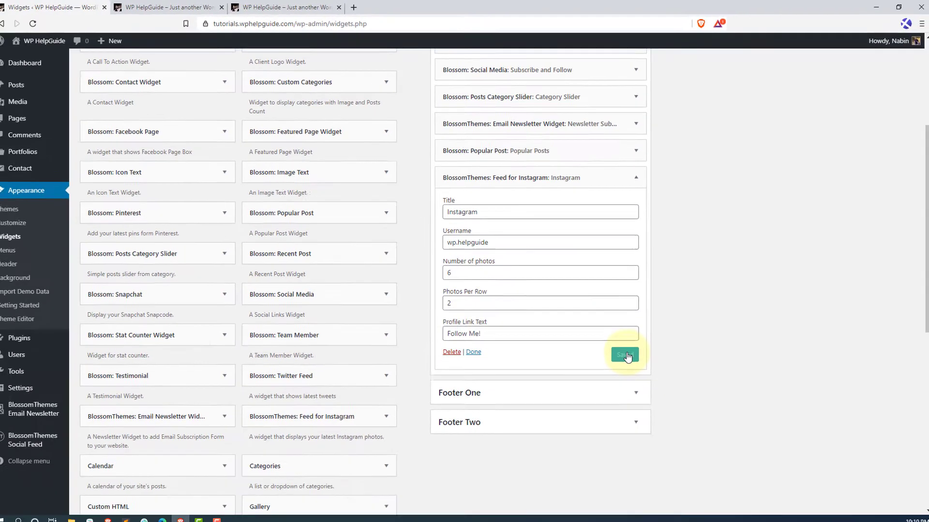
# Reload the live site to see the sidebar Instagram grid two per row, then return to Widgets
pyautogui.click(180, 7)
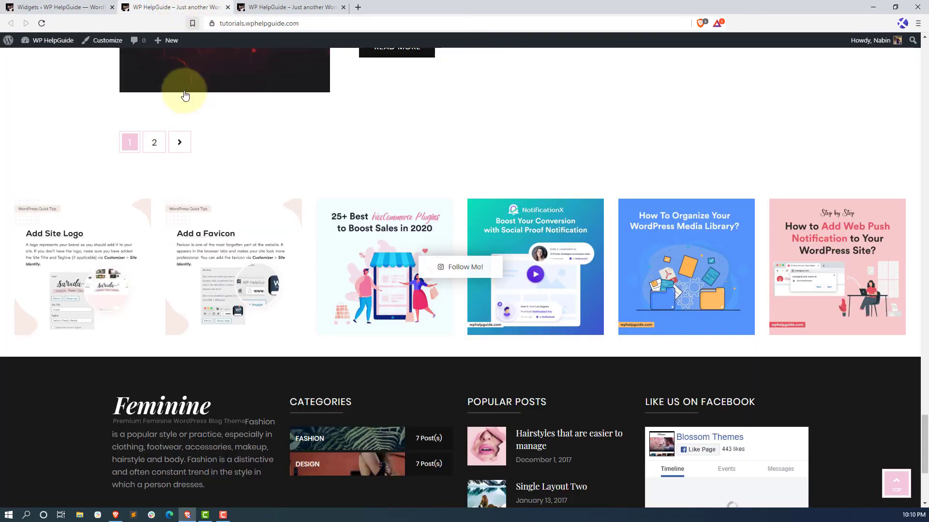
pyautogui.click(42, 24)
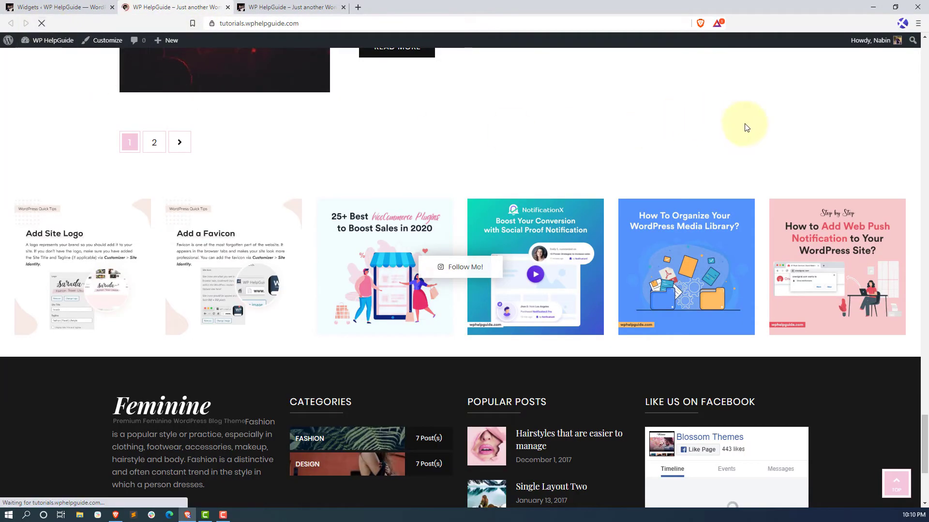
pyautogui.scroll(20, 745, 127)
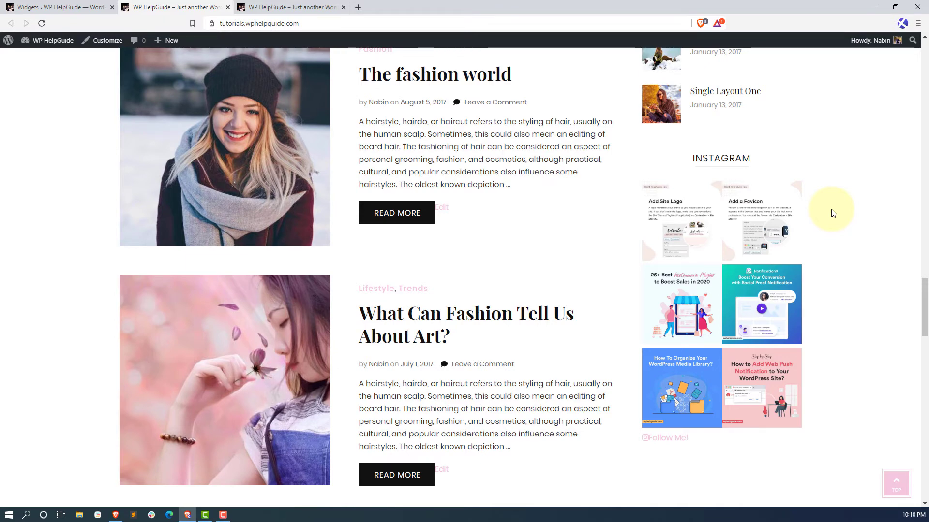
pyautogui.click(83, 5)
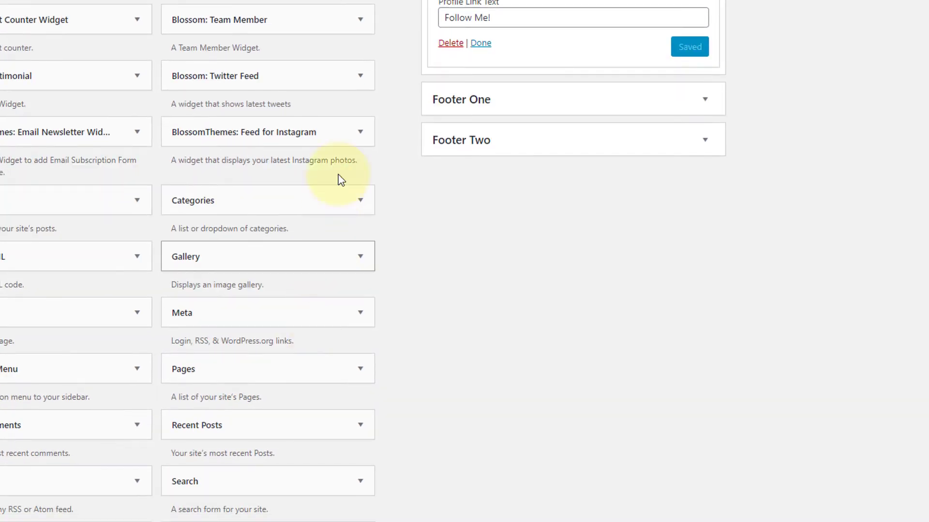
# Add a Feed for Instagram widget to Footer One, change Photos Per Row from 5 to 3, and save
pyautogui.click(360, 135)
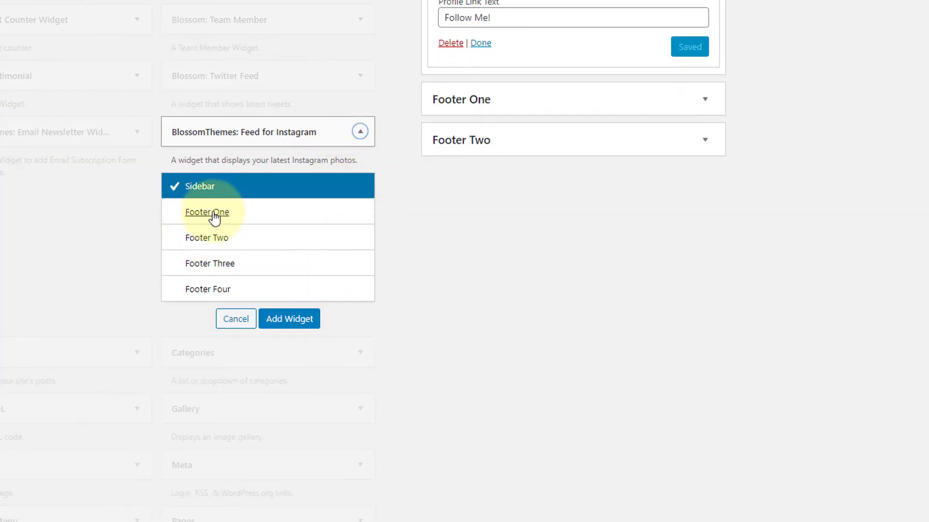
pyautogui.click(215, 217)
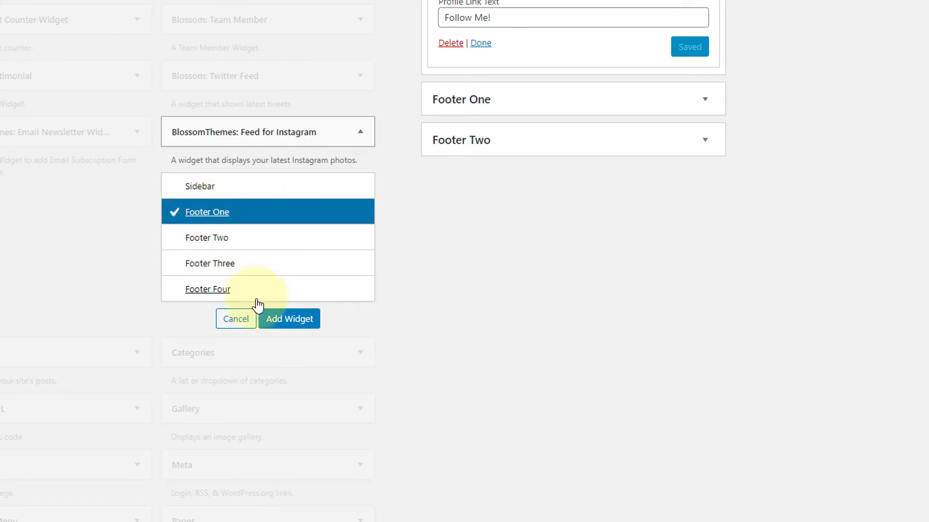
pyautogui.click(297, 321)
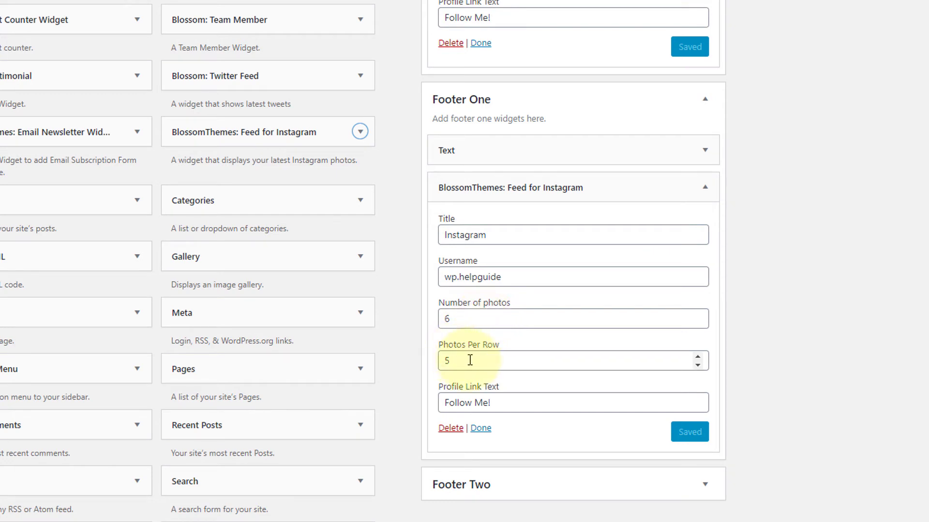
pyautogui.moveTo(473, 358); pyautogui.dragTo(444, 358)
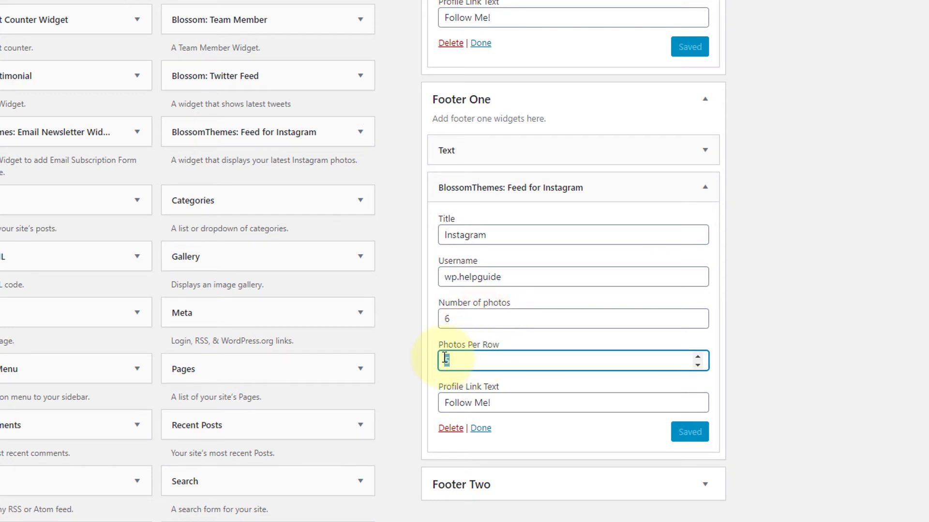
pyautogui.write('3')
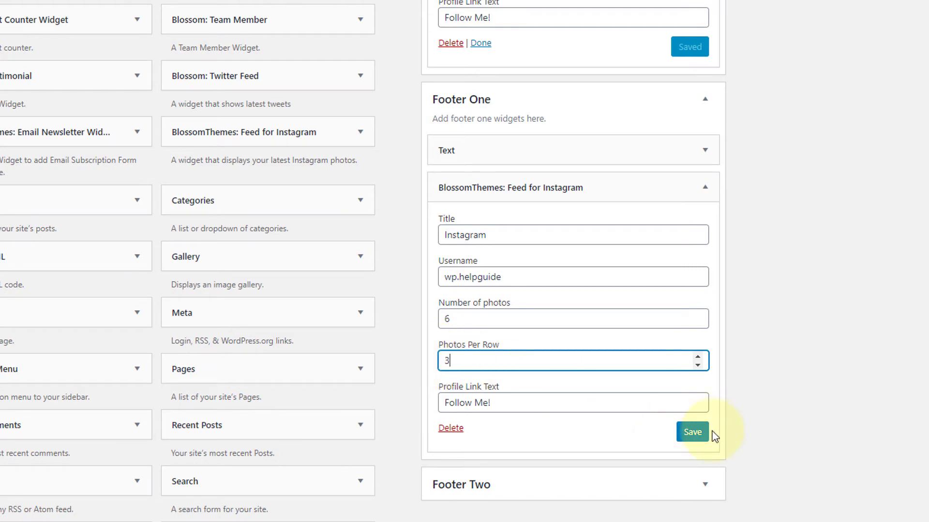
pyautogui.click(690, 432)
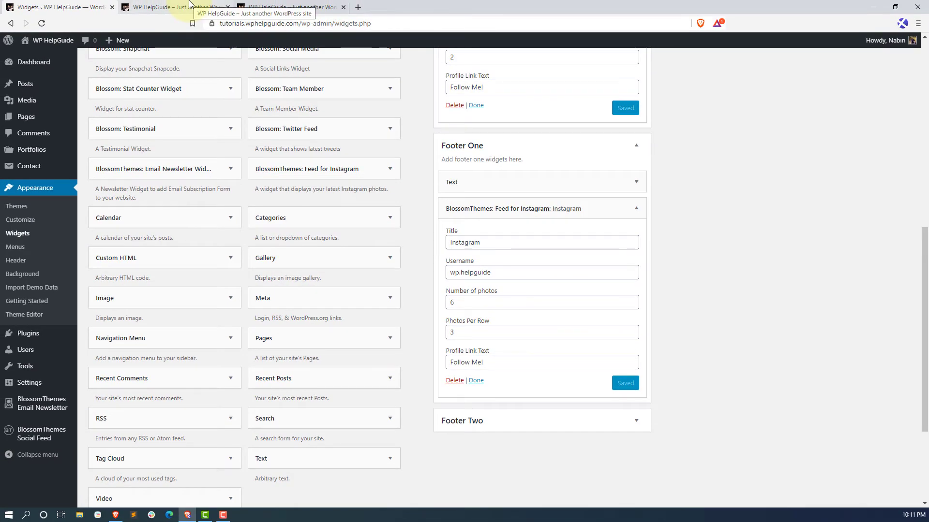
# Reload the live site and scroll to the footer's Instagram section showing six photos, three per row
pyautogui.click(190, 5)
pyautogui.click(42, 23)
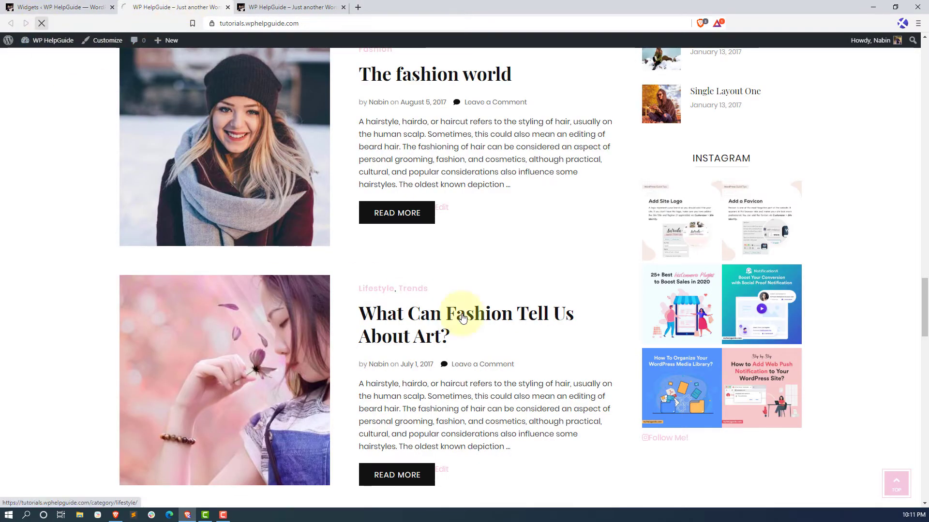
pyautogui.scroll(-12, 518, 346)
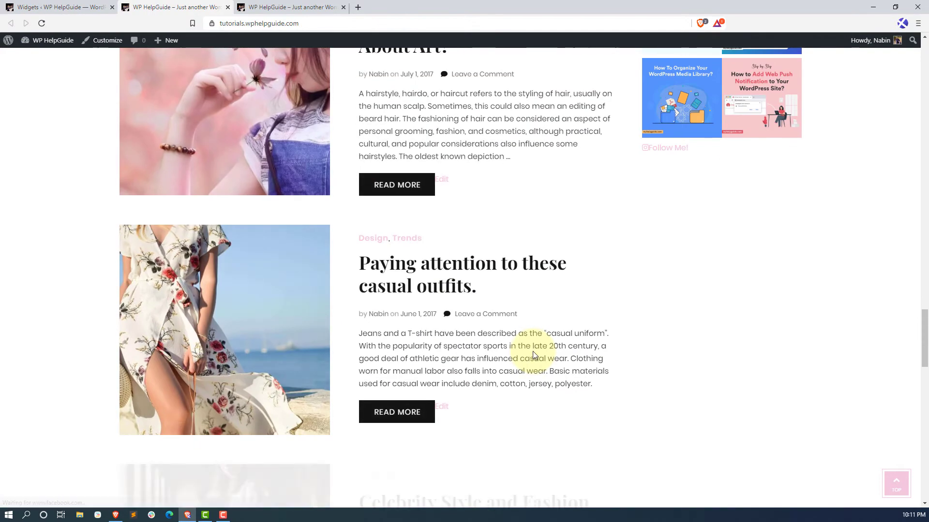
pyautogui.scroll(-16, 535, 355)
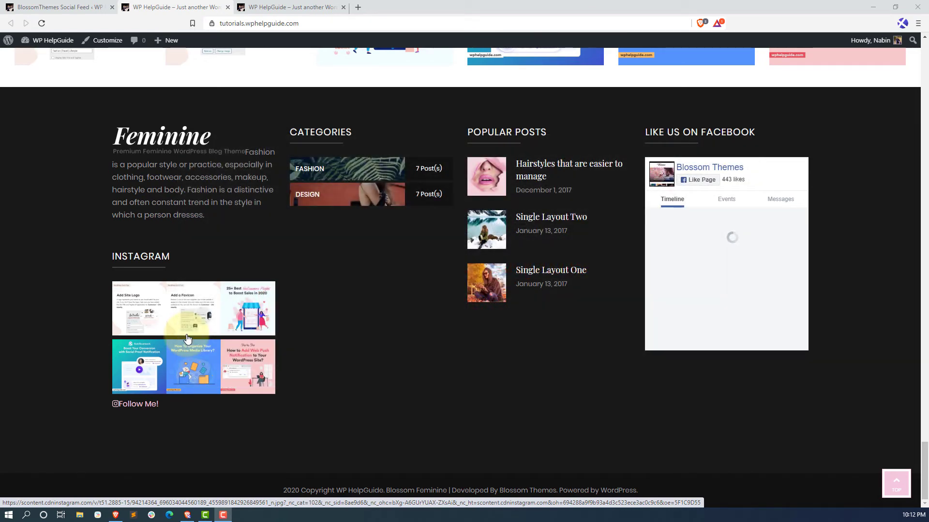
# Return to the BlossomThemes Social Feed settings page and save its Instagram settings again
pyautogui.click(73, 9)
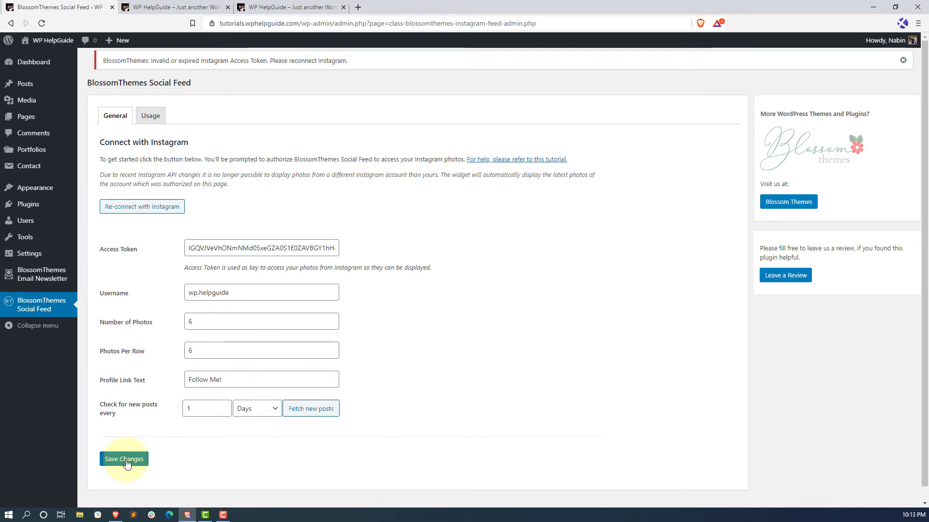
pyautogui.click(127, 463)
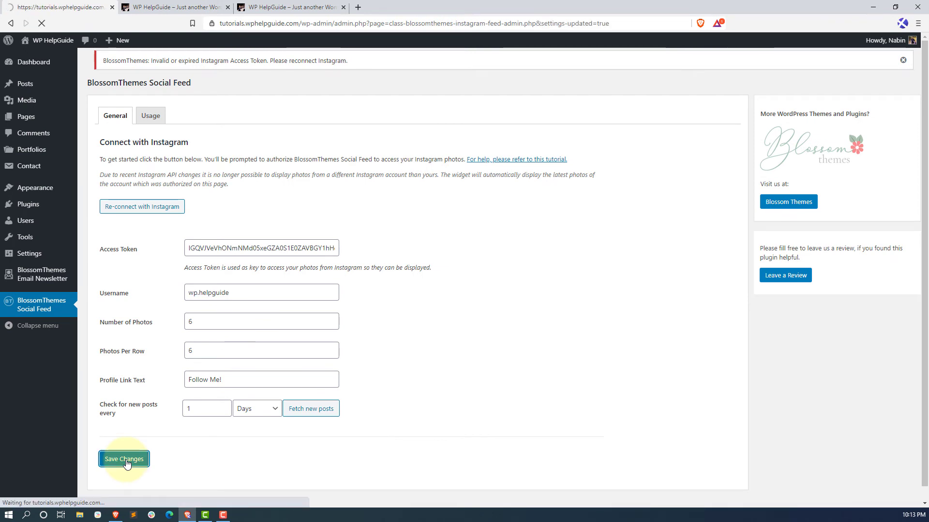
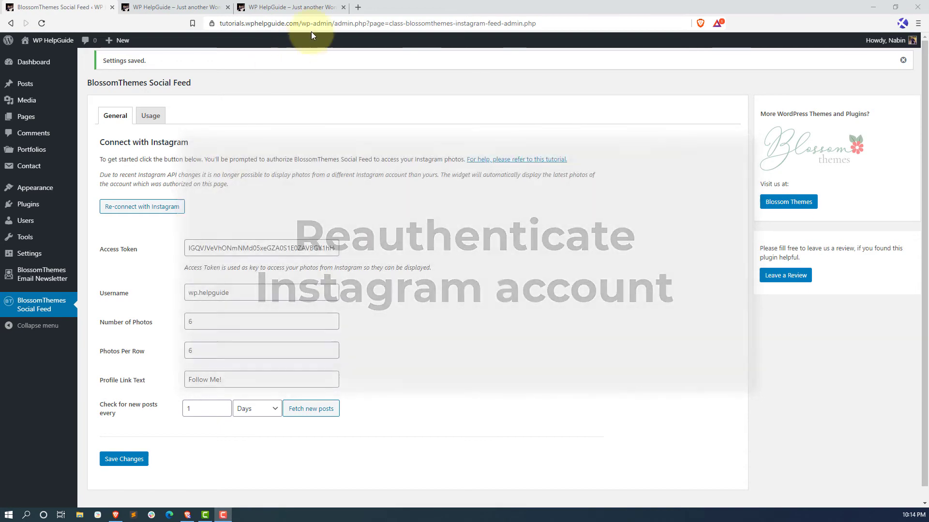
# Go to instagram.com in a new tab and remove BlossomThemes Social Feed under Apps and Websites
pyautogui.click(362, 7)
pyautogui.write('insta')
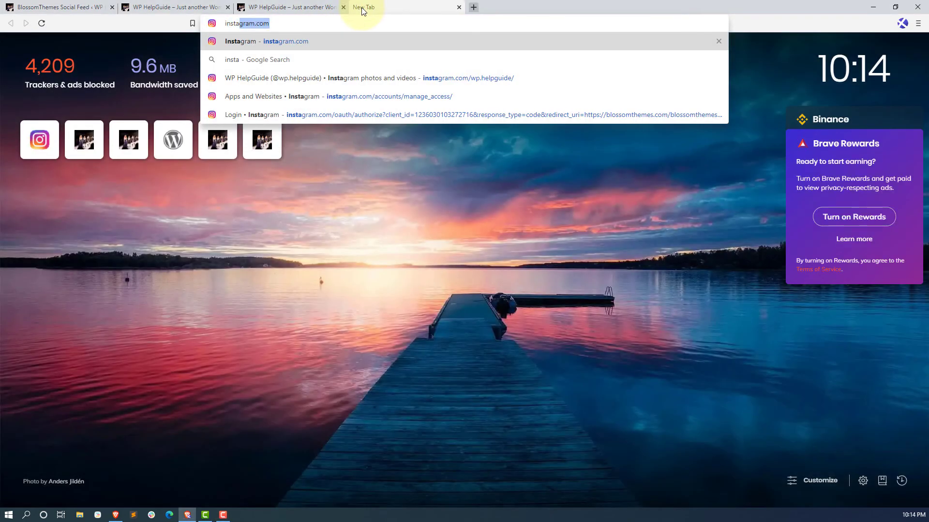
pyautogui.press('Return')
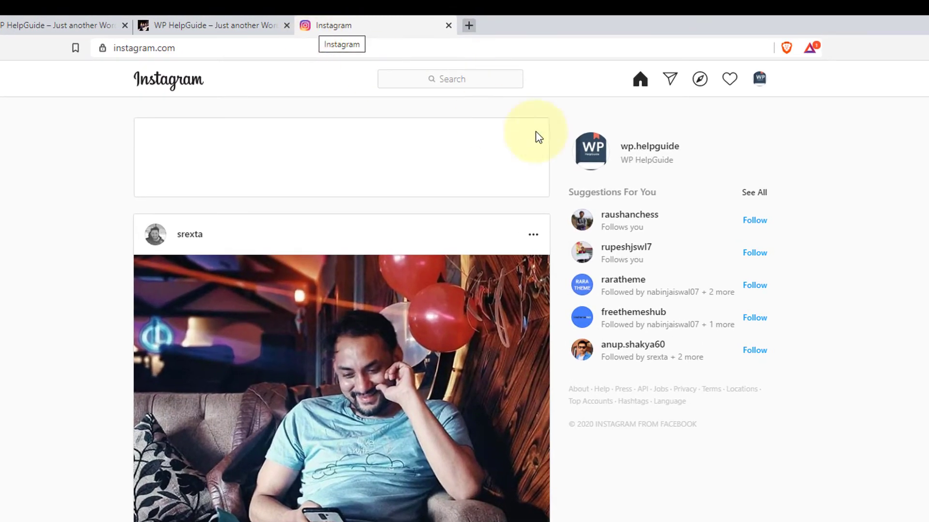
pyautogui.click(762, 87)
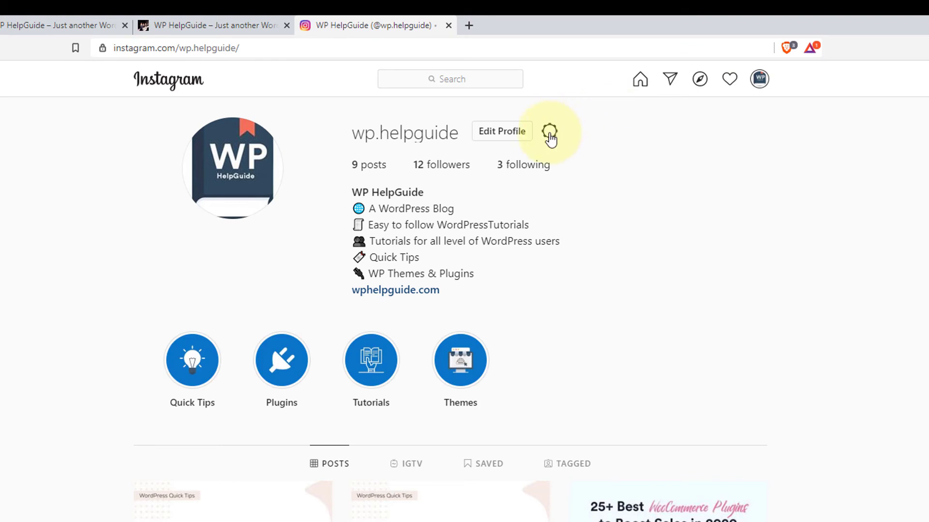
pyautogui.click(550, 128)
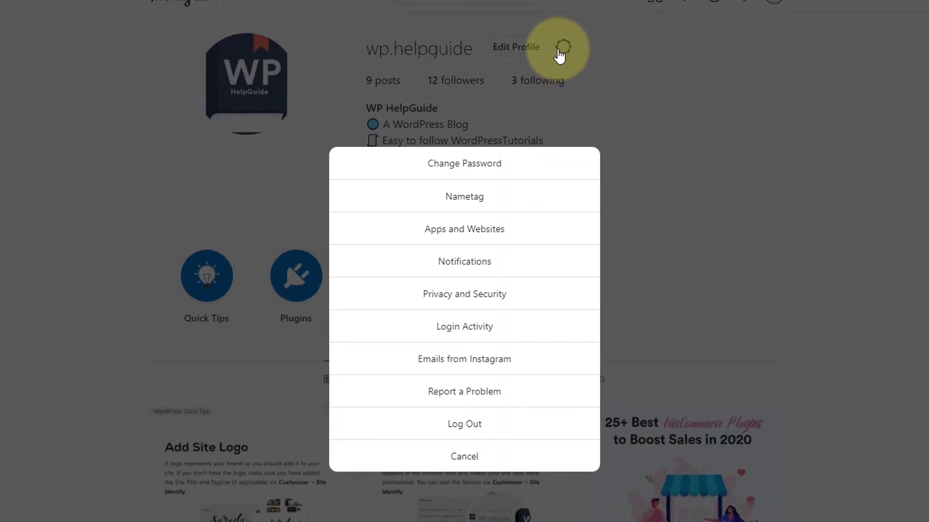
pyautogui.click(465, 231)
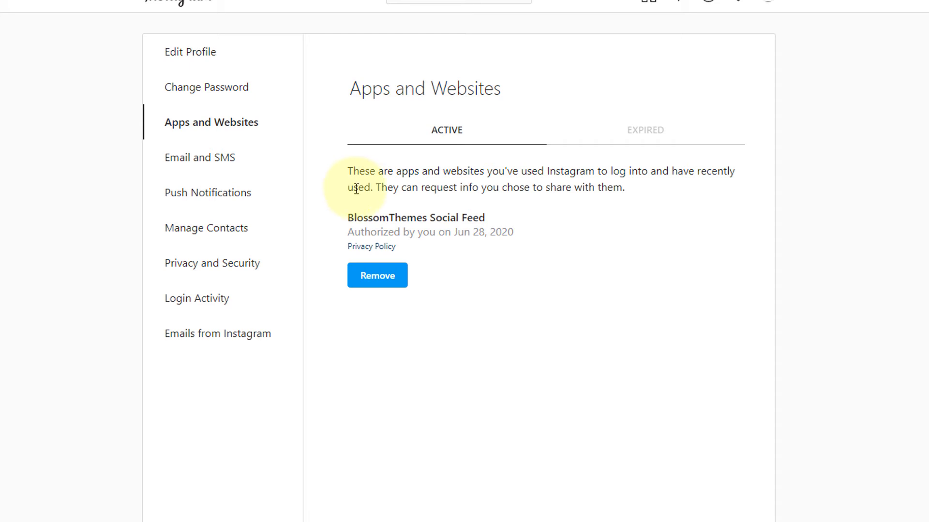
pyautogui.click(390, 276)
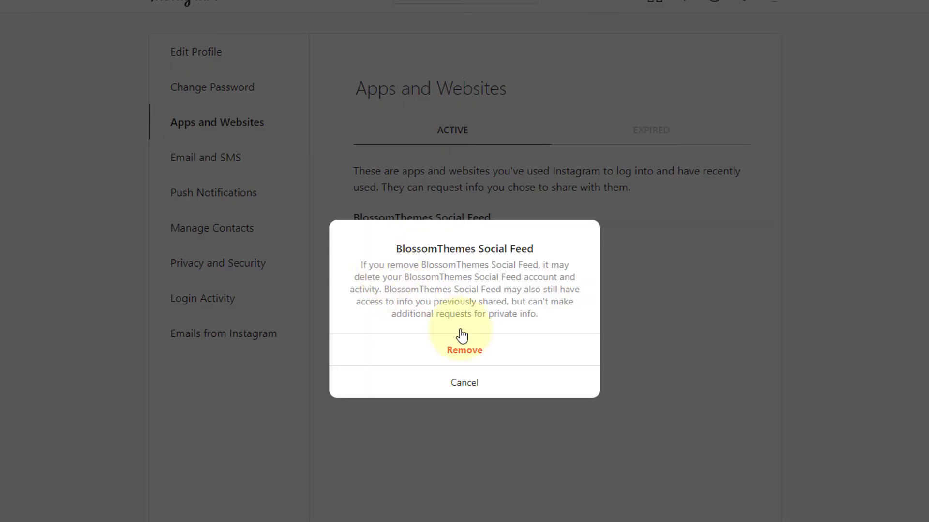
pyautogui.click(482, 360)
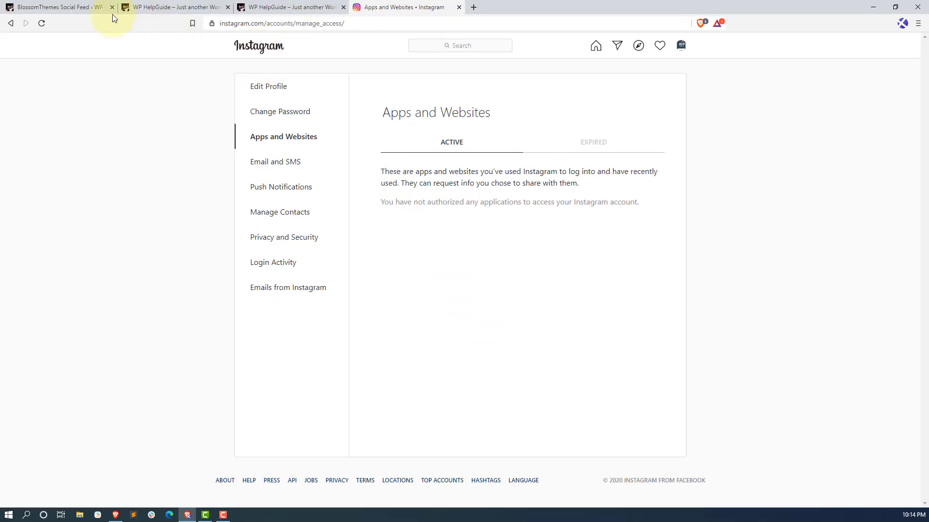
# Reload the plugin settings, re-connect with Instagram, and authorize BlossomThemes Social Feed for a fresh token
pyautogui.click(87, 8)
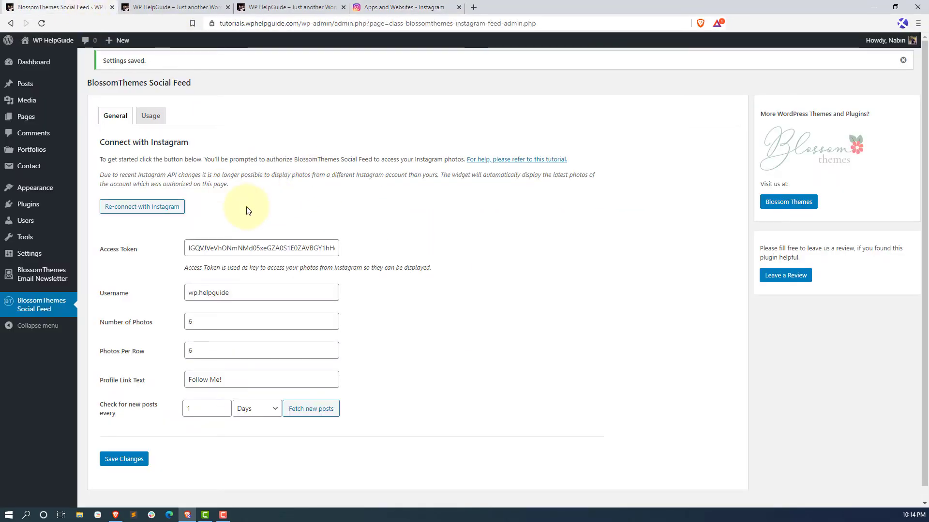
pyautogui.click(42, 23)
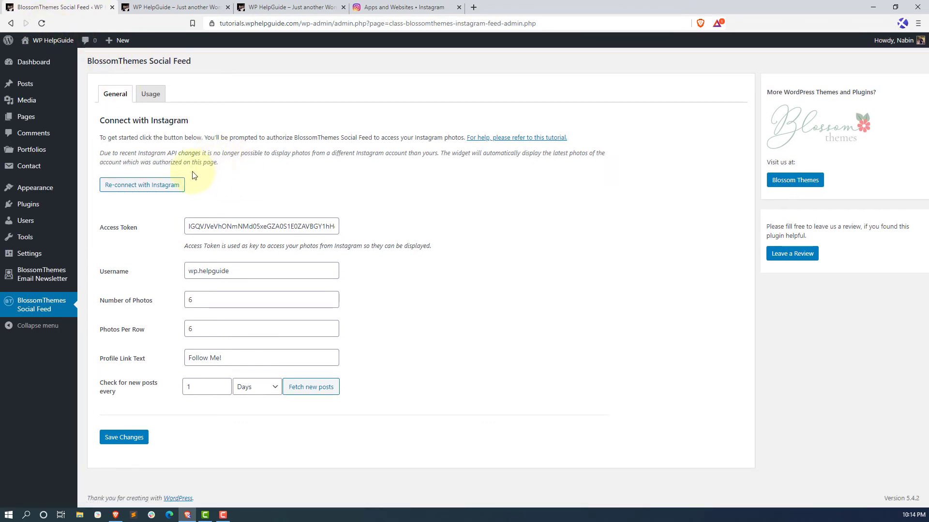
pyautogui.click(142, 186)
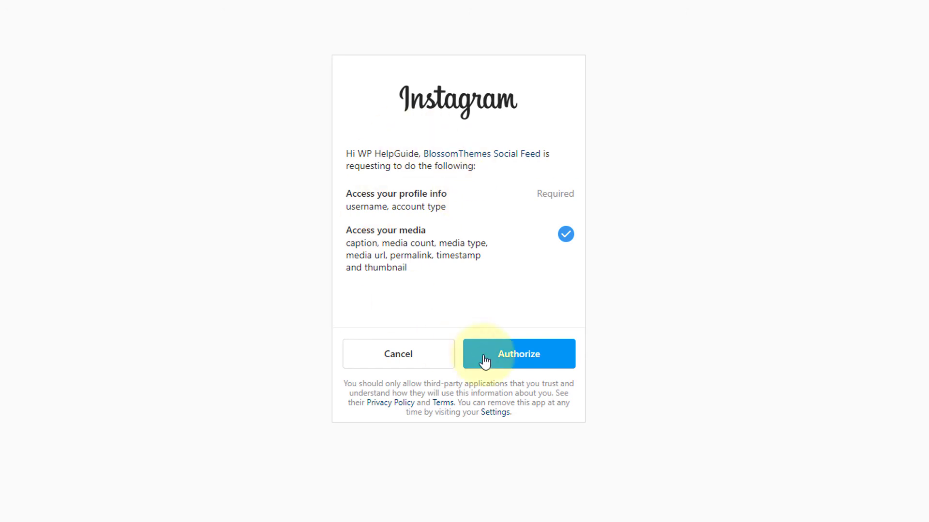
pyautogui.click(532, 353)
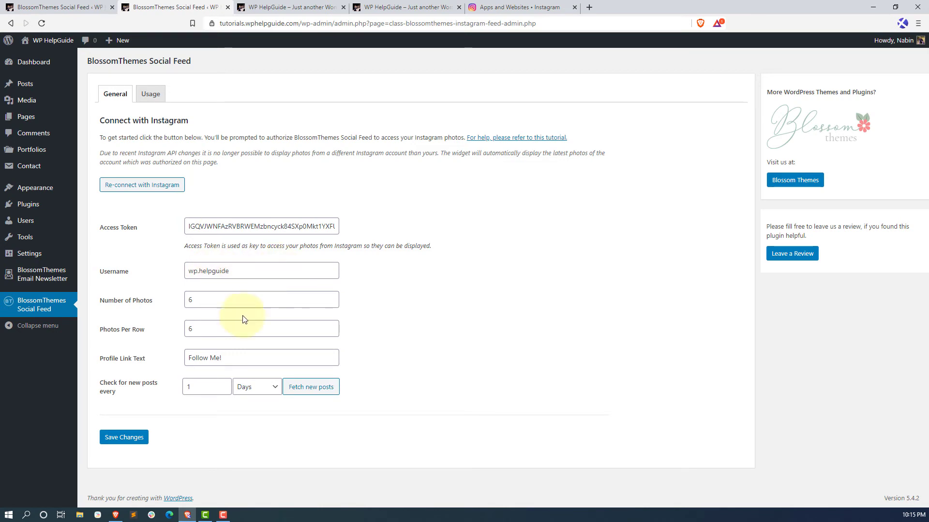
# Save the new token, check the WP HelpGuide feed on the live site, then return to Instagram
pyautogui.click(134, 438)
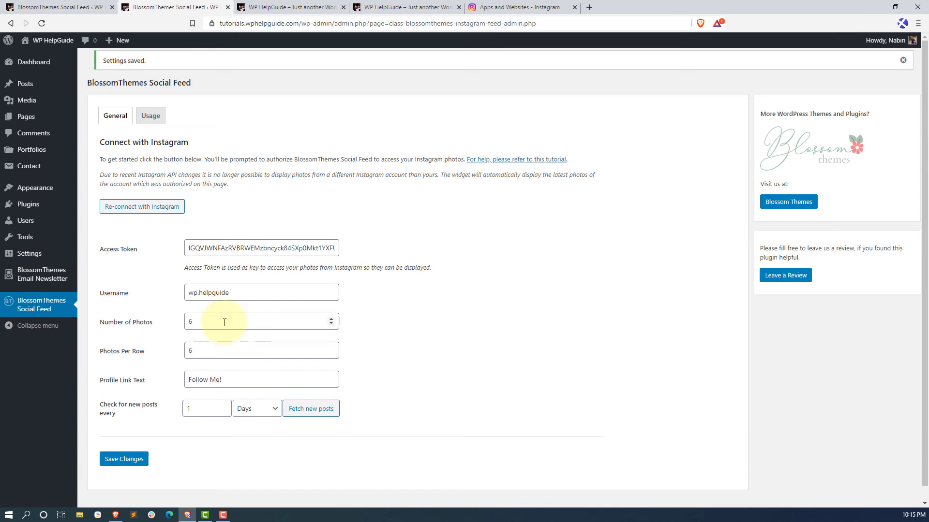
pyautogui.click(269, 7)
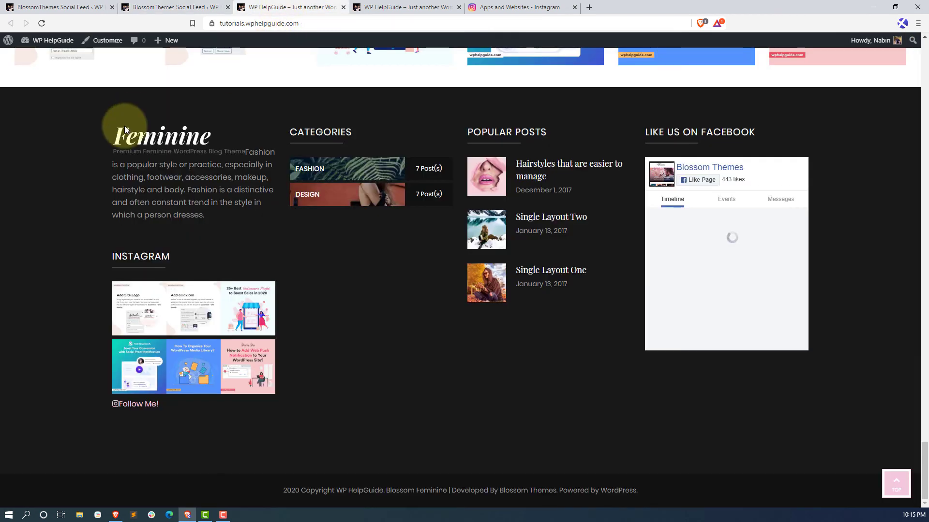
pyautogui.click(42, 23)
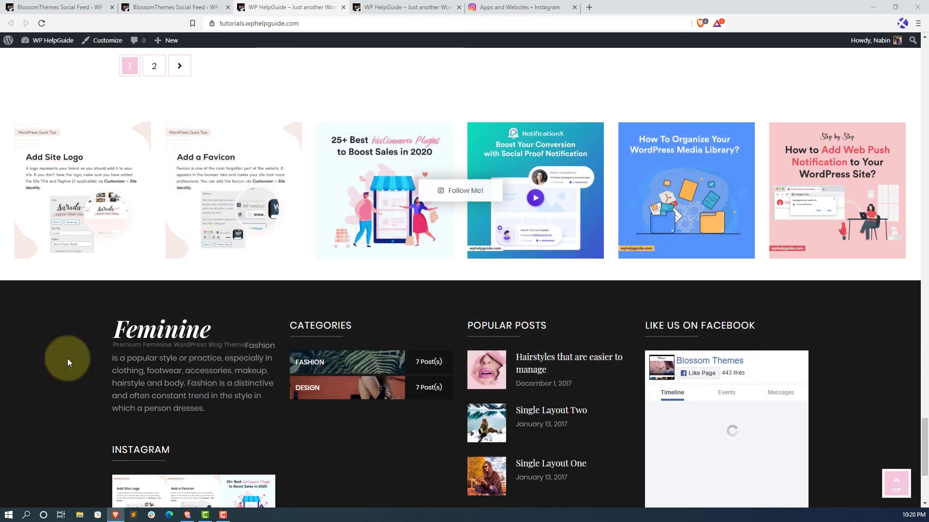
pyautogui.click(518, 7)
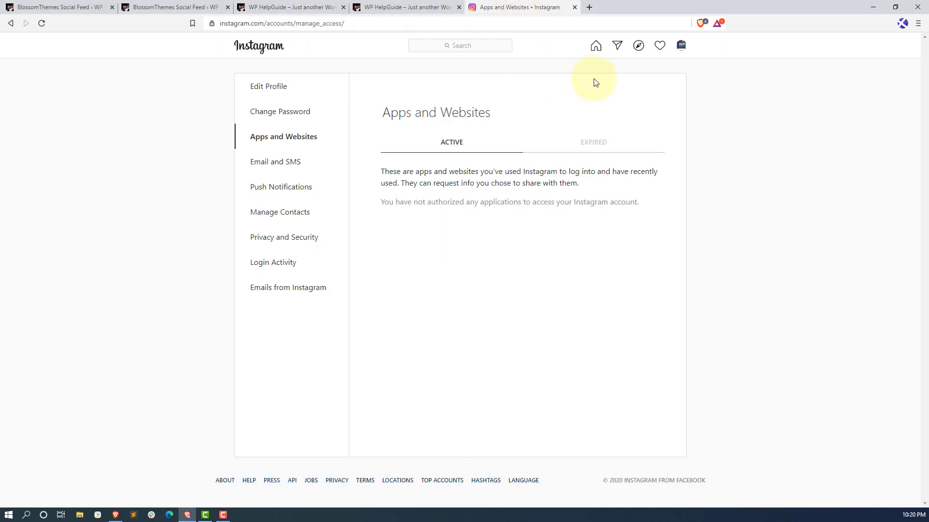
# Log out of the WP HelpGuide Instagram account and go back to the plugin settings page
pyautogui.click(680, 49)
pyautogui.click(533, 83)
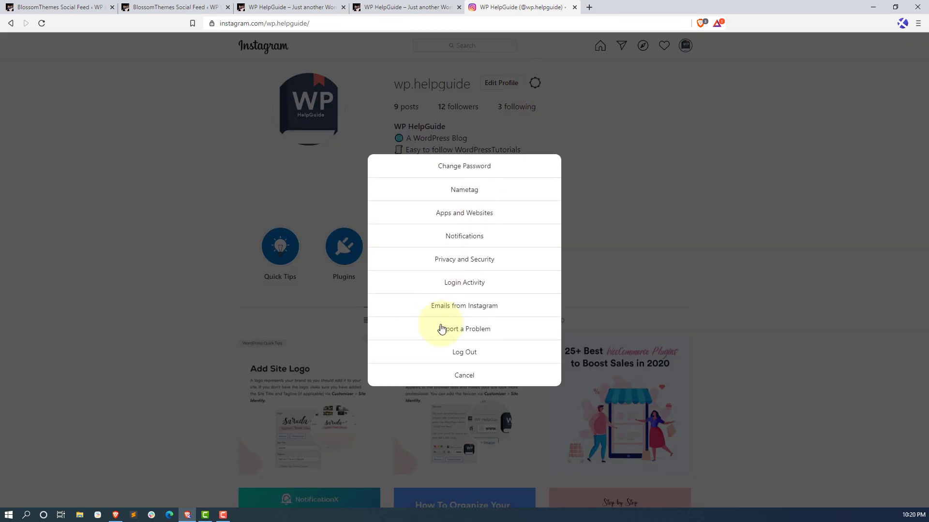
pyautogui.click(463, 353)
pyautogui.click(460, 300)
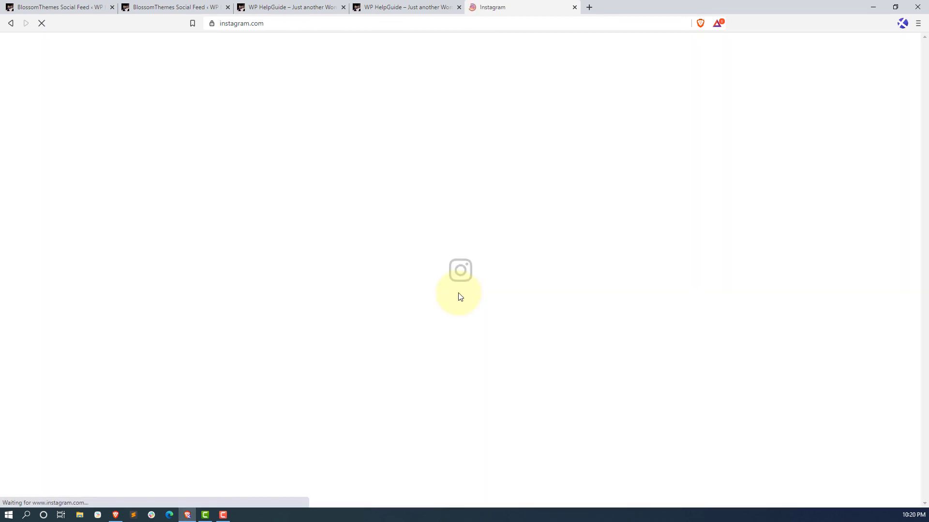
pyautogui.click(74, 7)
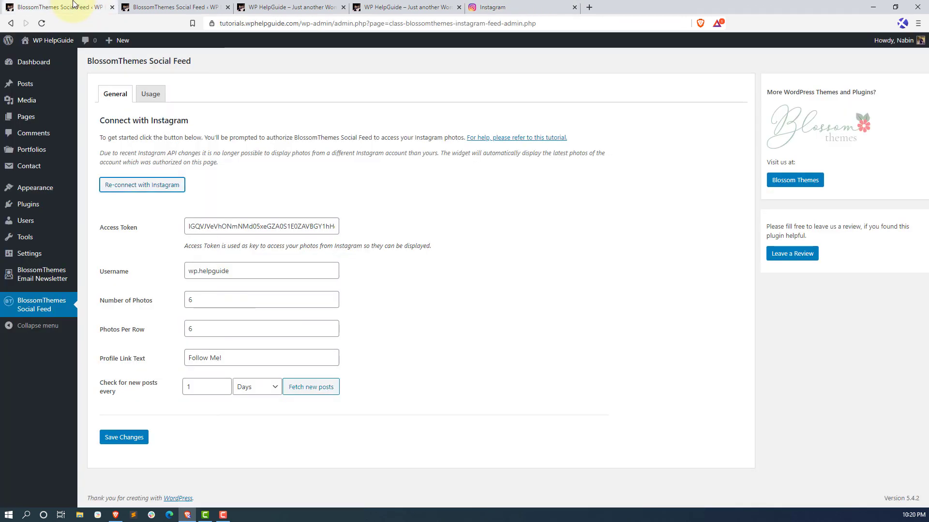
# Re-connect with Instagram, log in with the other account's username and password, and authorize the plugin
pyautogui.click(150, 185)
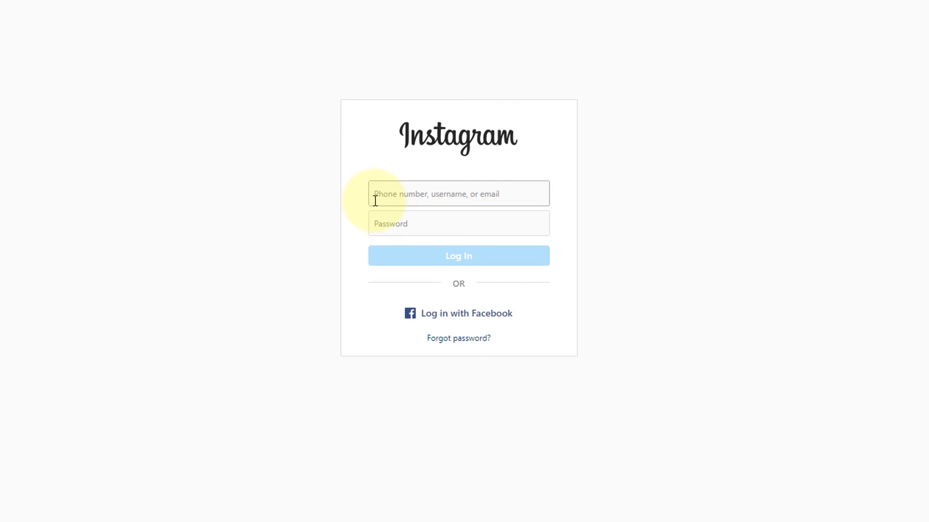
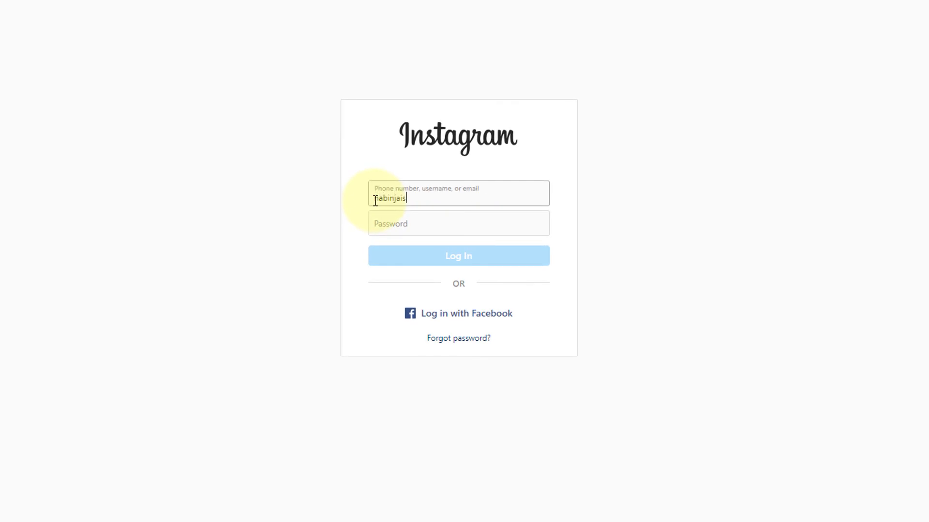
pyautogui.press('Tab')
pyautogui.write('**********')
pyautogui.click(457, 261)
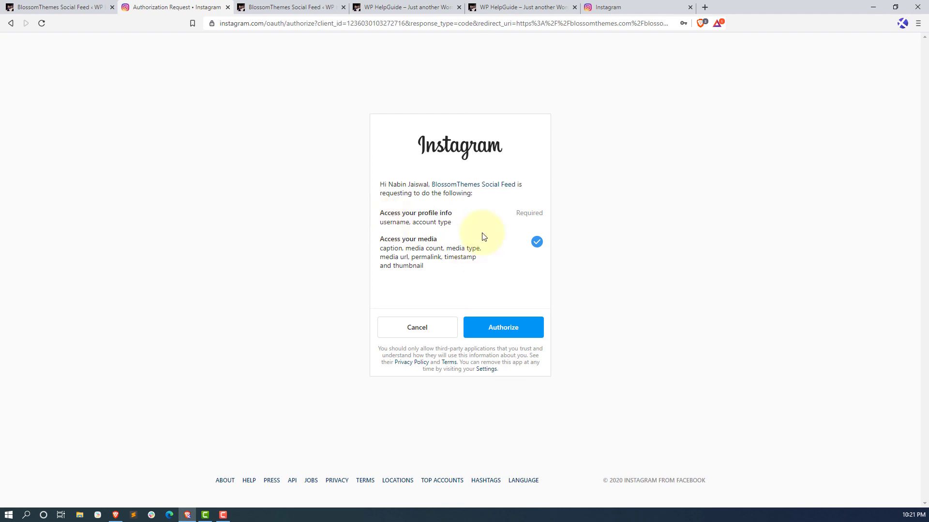
pyautogui.click(517, 333)
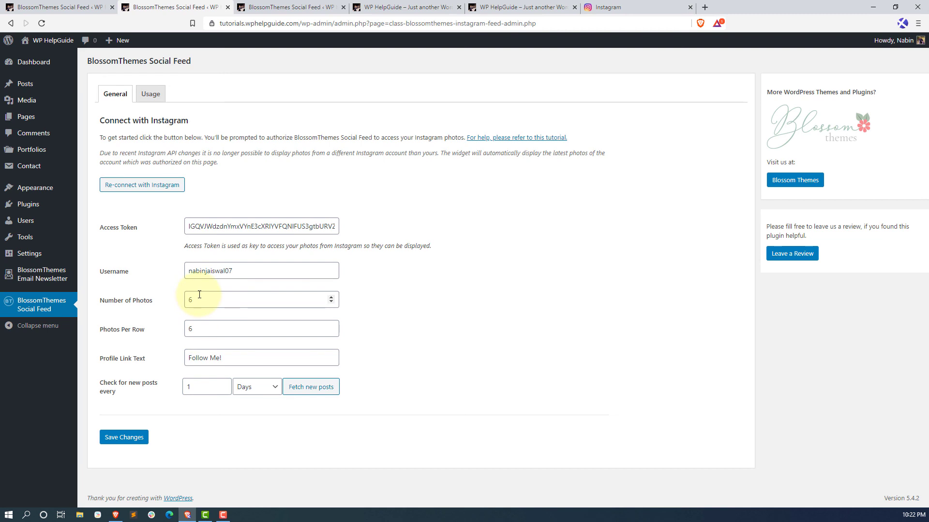
# Save the new account's settings and reload the live site to view its flower and cat photos
pyautogui.click(125, 440)
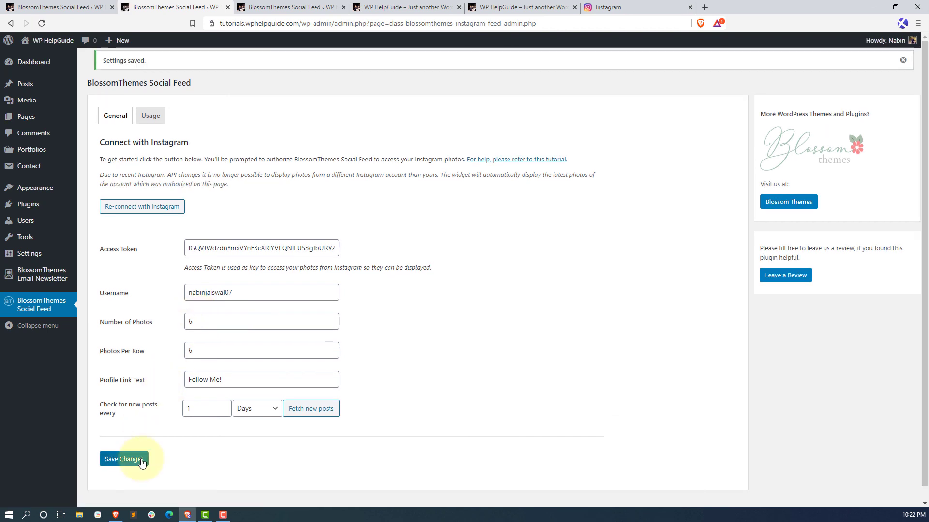
pyautogui.click(386, 8)
pyautogui.click(42, 24)
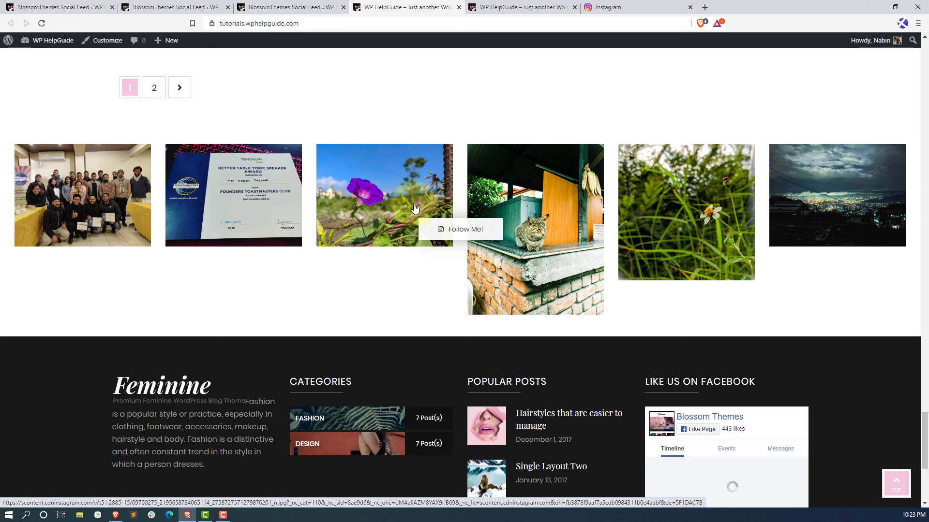
pyautogui.click(893, 483)
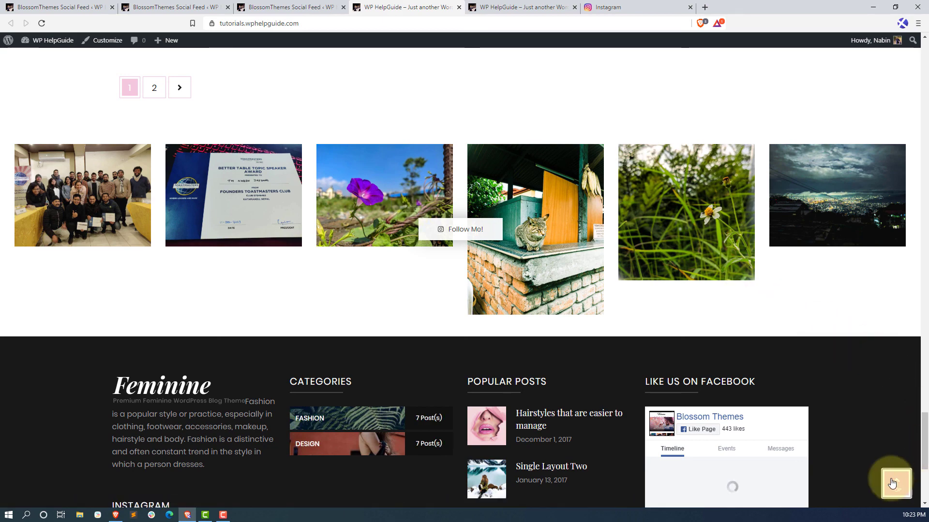